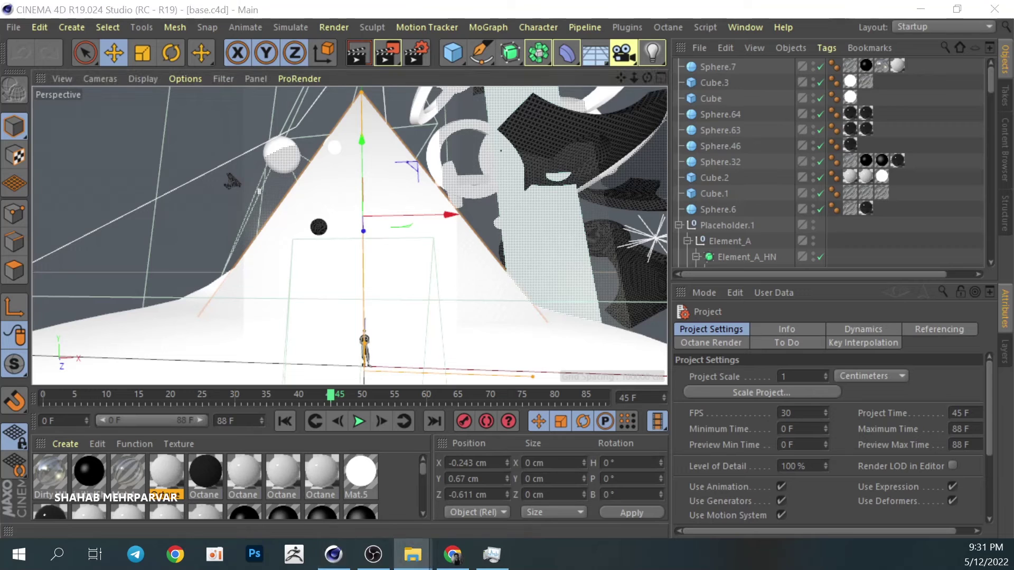
Reopen base.c4d, copy all its objects, then import Breakdance 1990.fbx with the FBX import settings
left_click(560, 333)
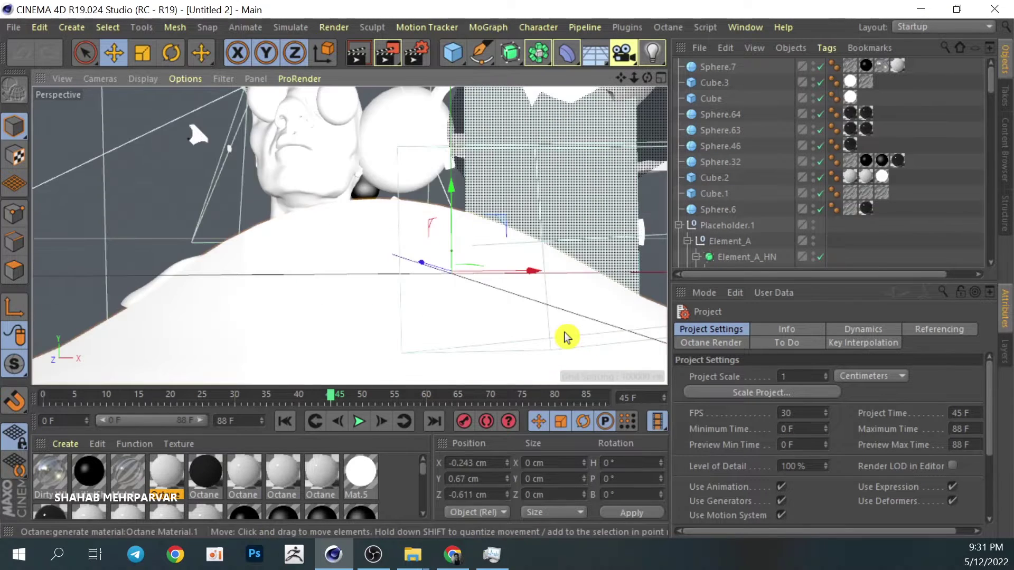
left_click(721, 69)
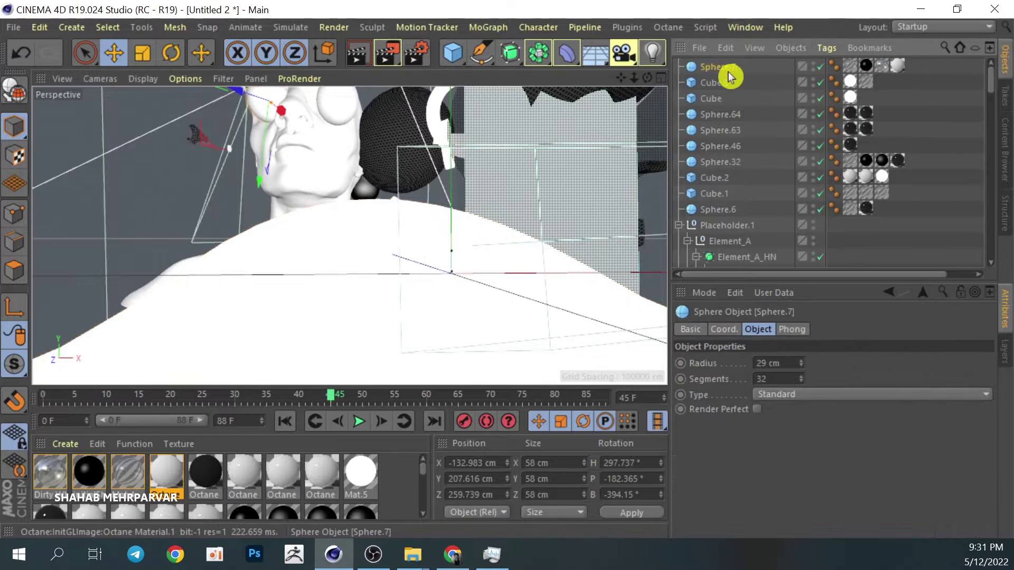
scroll(763, 135, "down", 15)
left_click(742, 261, "shift")
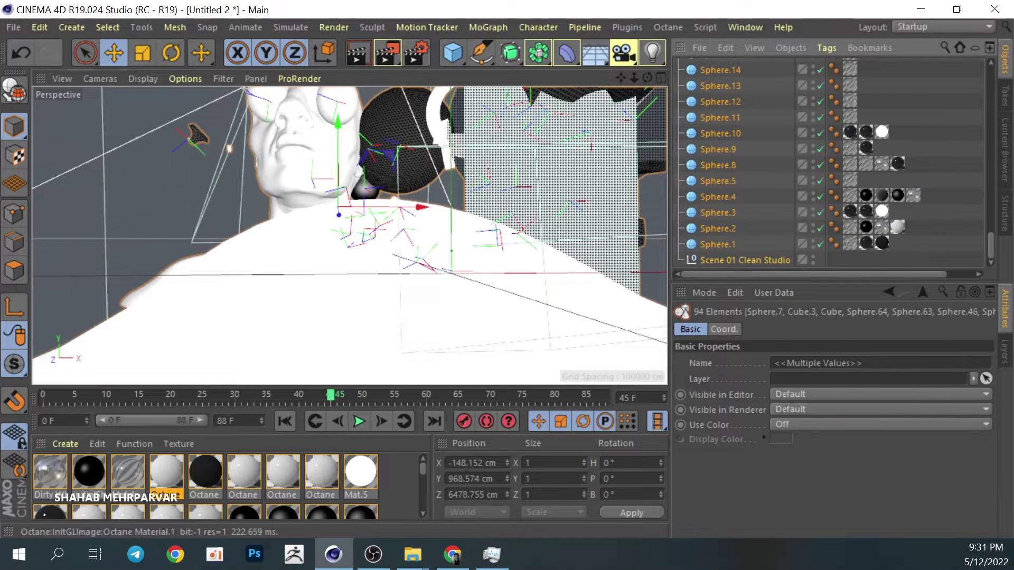
key("super+e")
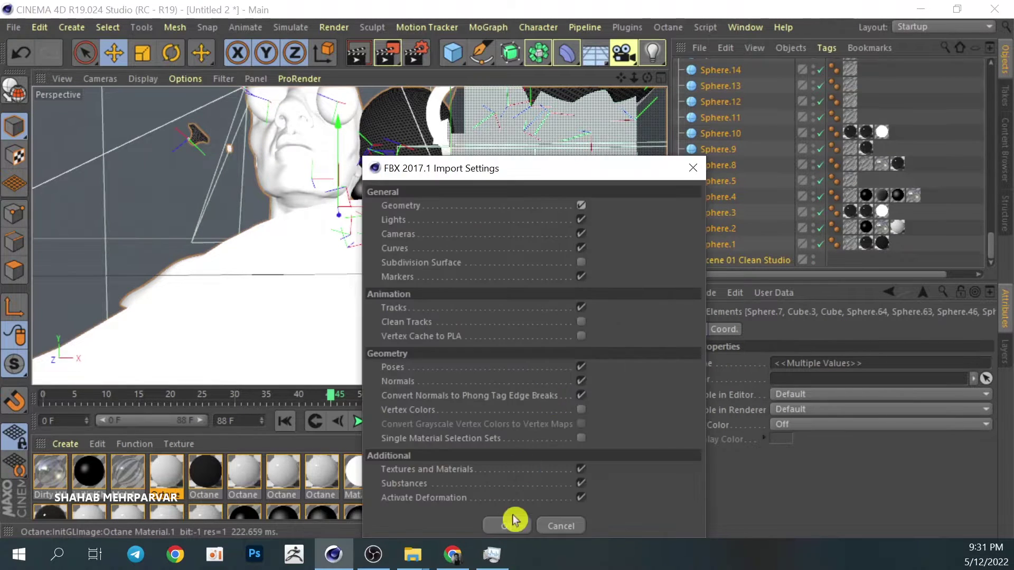
left_click(511, 520)
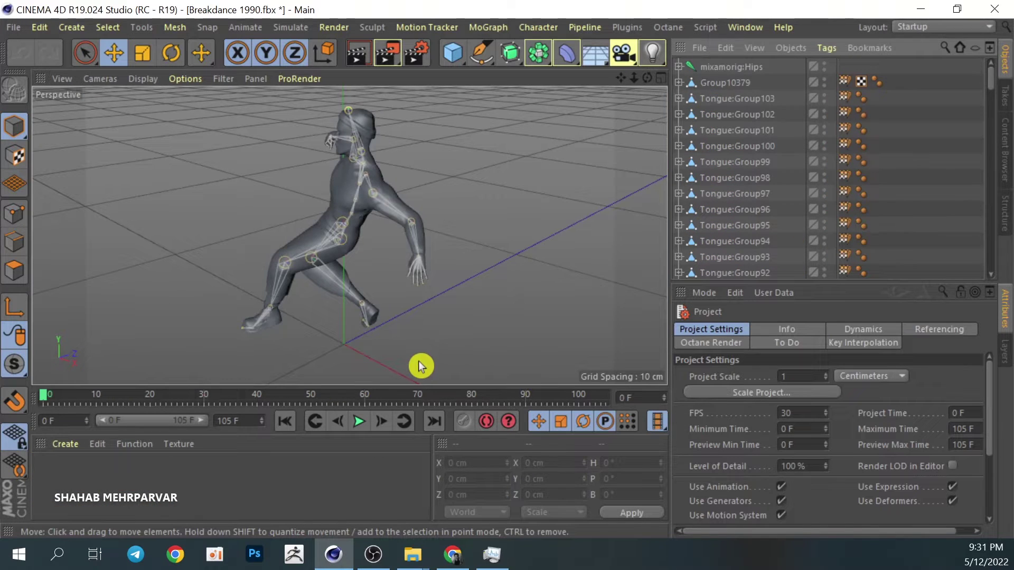
Paste the studio objects with absolute texture paths and apply the black Octane material to the dancer's body, head and shoes
key("ctrl+s")
left_click(558, 428)
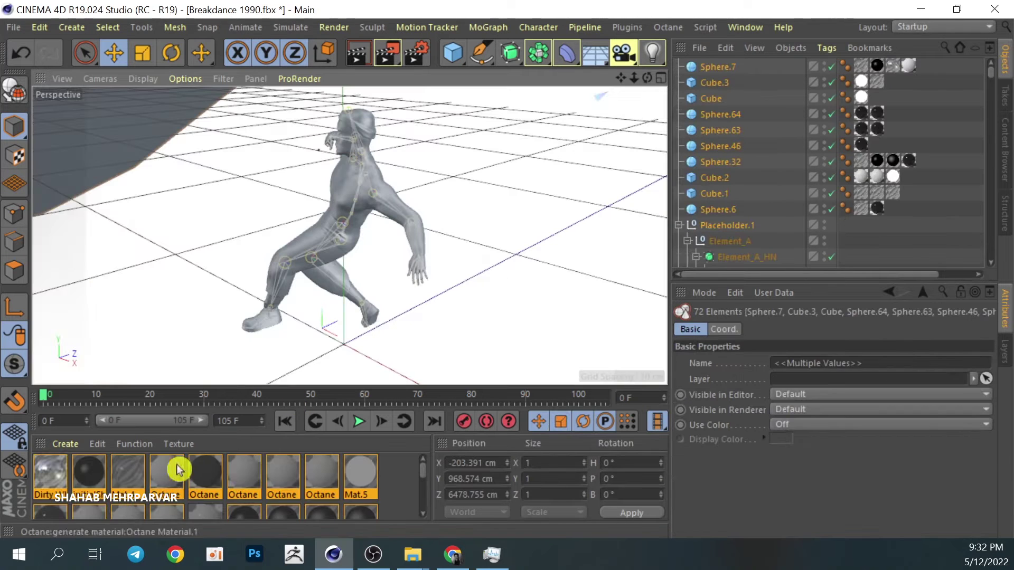
left_click_drag(292, 400, 290, 351)
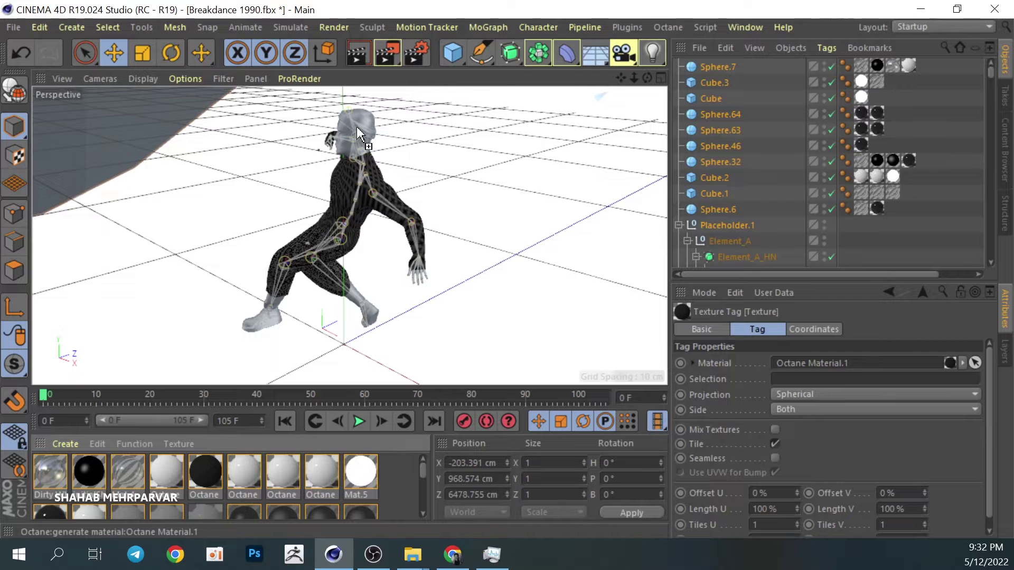
left_click_drag(183, 475, 350, 143)
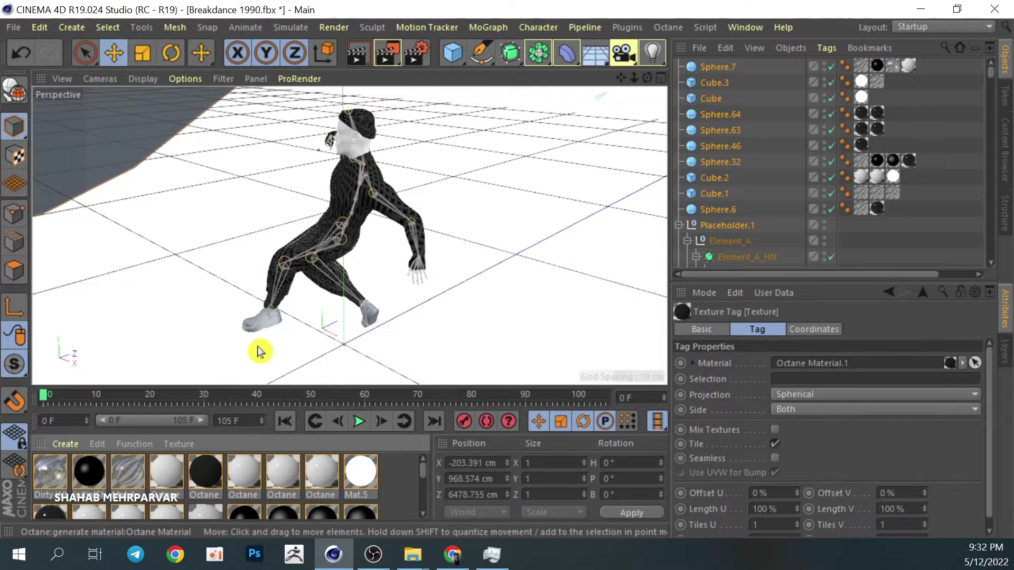
scroll(209, 479, "down", 2)
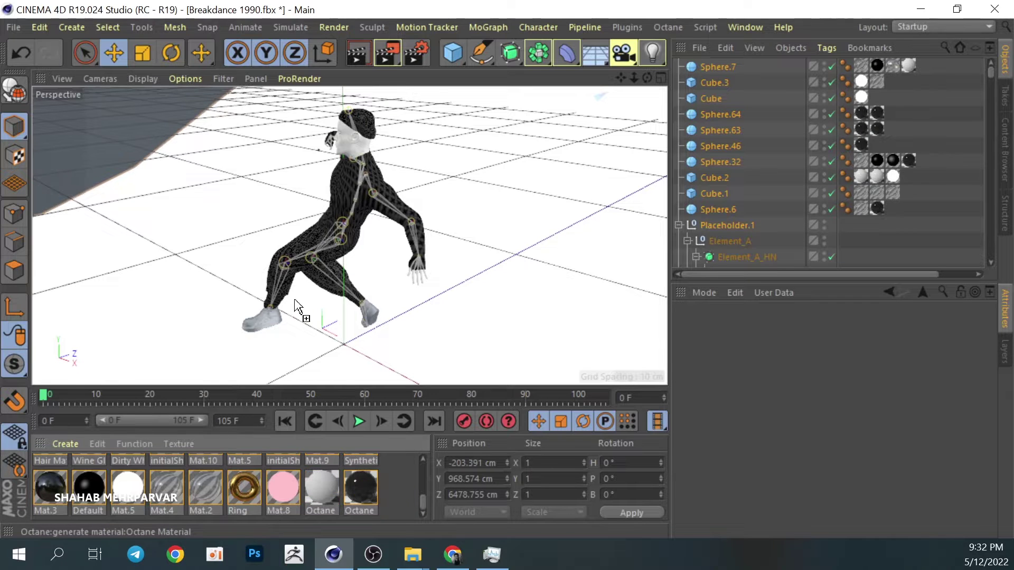
left_click_drag(361, 486, 269, 325)
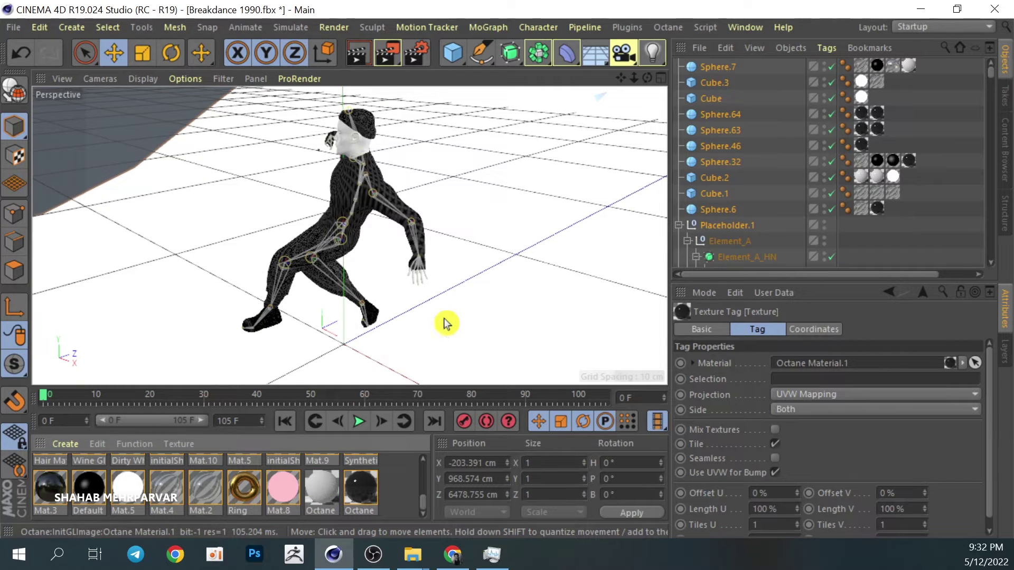
scroll(481, 258, "down", 5)
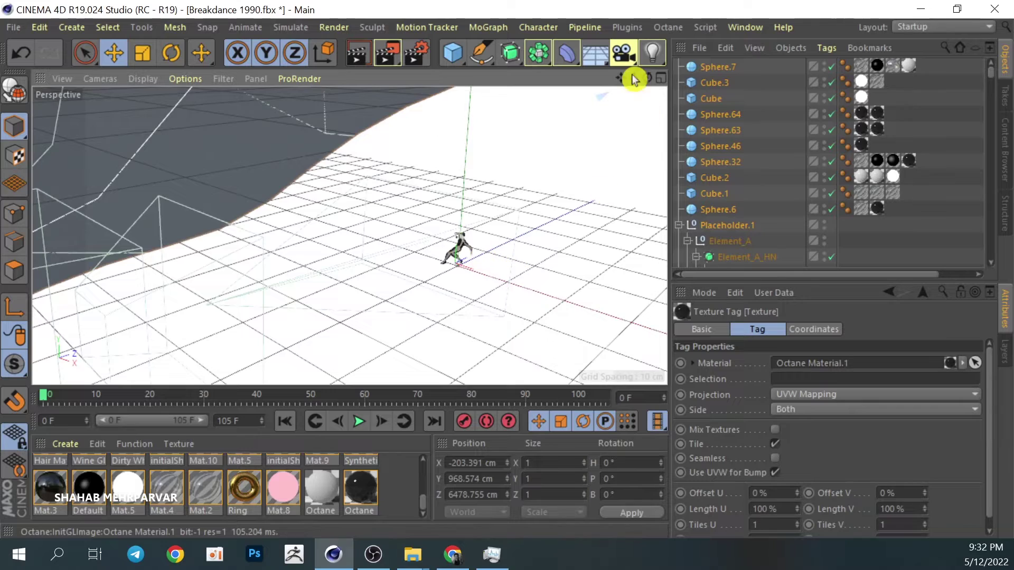
Move the Stage disc forward and far left to about X -265.6 cm, Z 61.0 cm
mouse_move(634, 77)
left_mouse_down()
mouse_move(640, 85)
mouse_move(623, 90)
mouse_move(652, 85)
left_mouse_up()
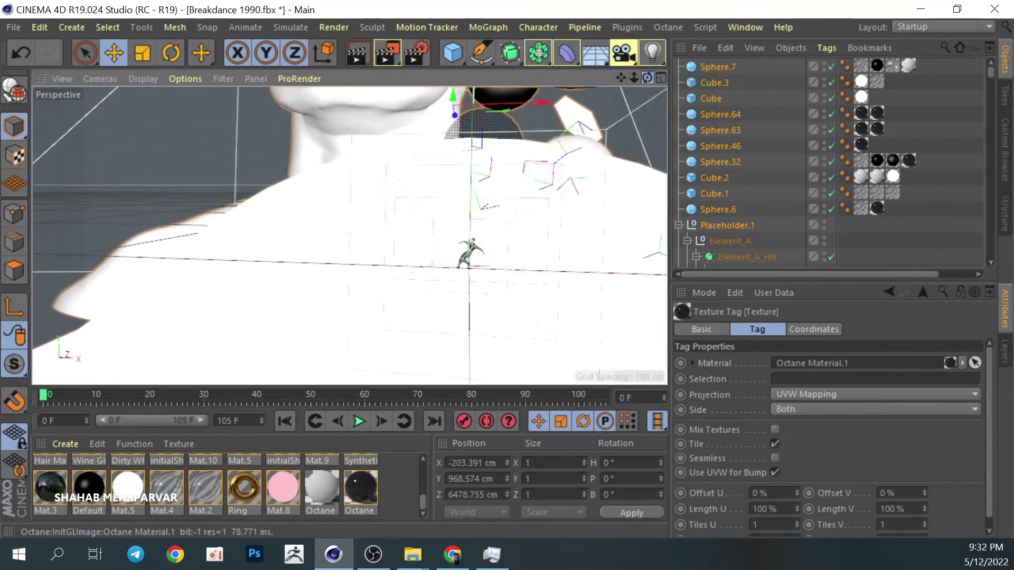
left_click(283, 251)
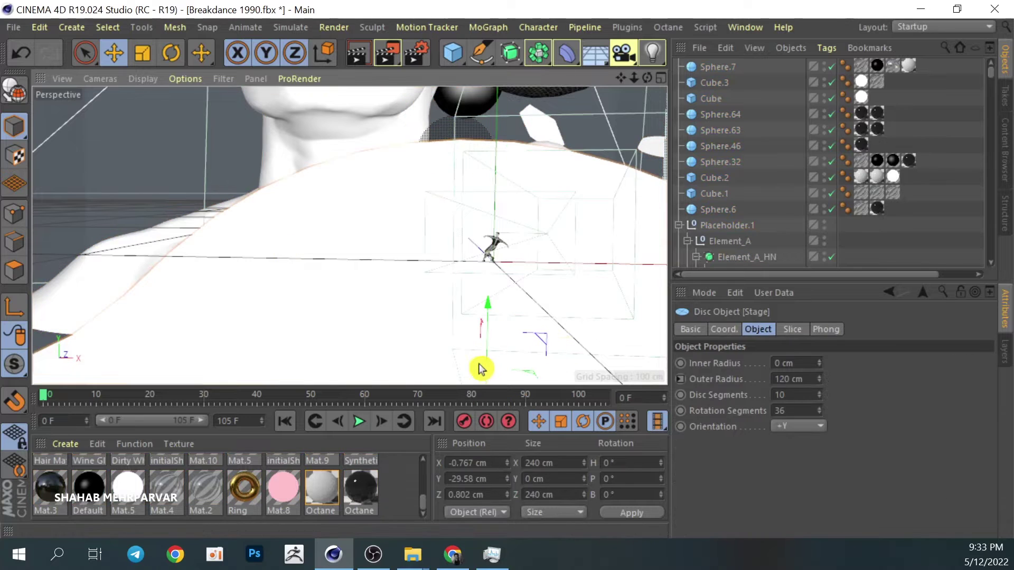
left_click_drag(480, 369, 552, 313)
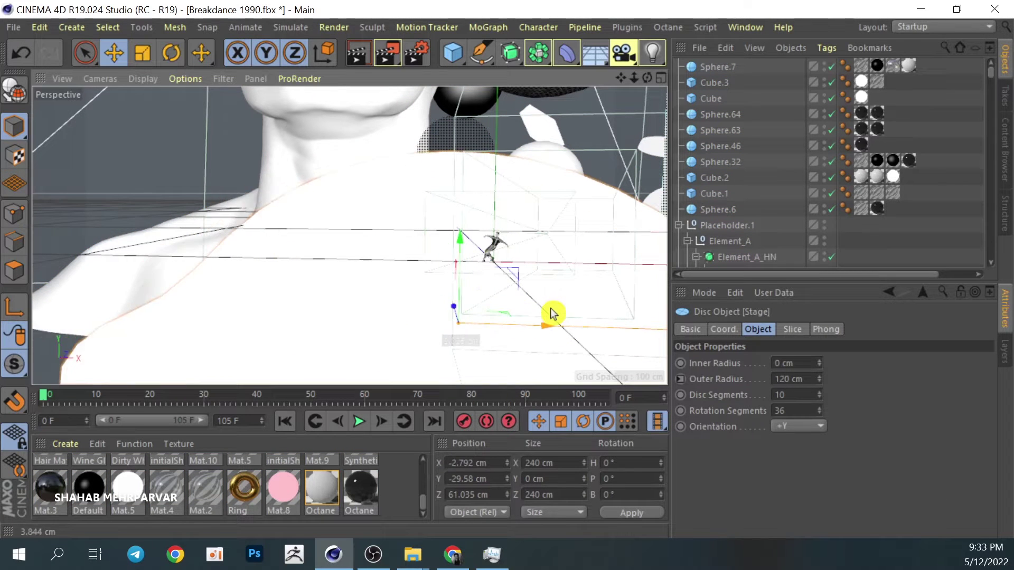
mouse_move(552, 313)
left_mouse_down()
mouse_move(46, 302)
mouse_move(74, 311)
left_mouse_up()
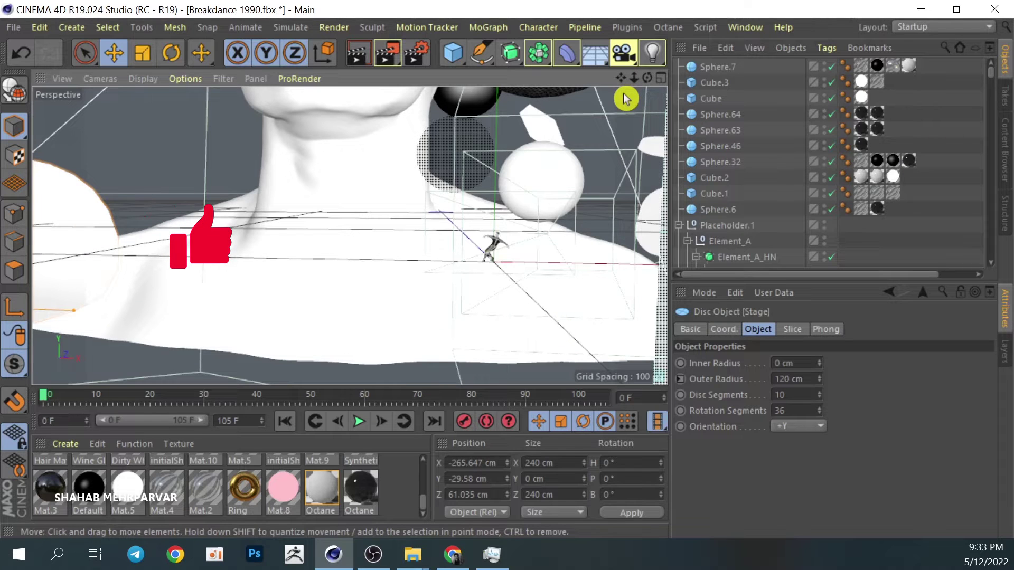
Add a 400 × 400 cm Plane under the dancer and position it at Z 105.94 cm
left_click(454, 53)
left_click(577, 100)
left_click_drag(486, 260, 444, 222)
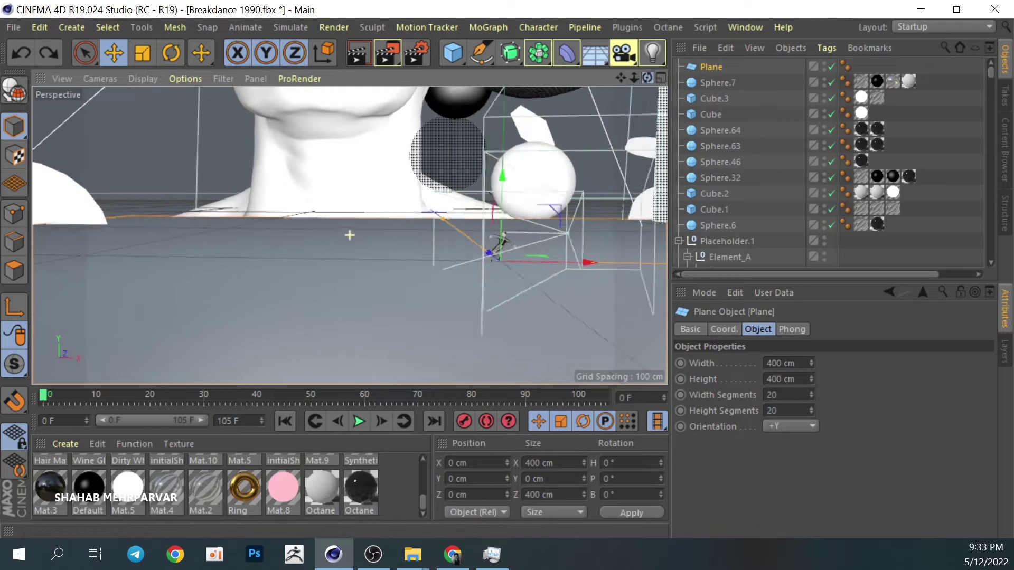
mouse_move(512, 258)
left_mouse_down()
mouse_move(423, 206)
mouse_move(442, 217)
left_mouse_up()
mouse_move(627, 84)
left_mouse_down()
mouse_move(640, 82)
mouse_move(629, 75)
left_mouse_up()
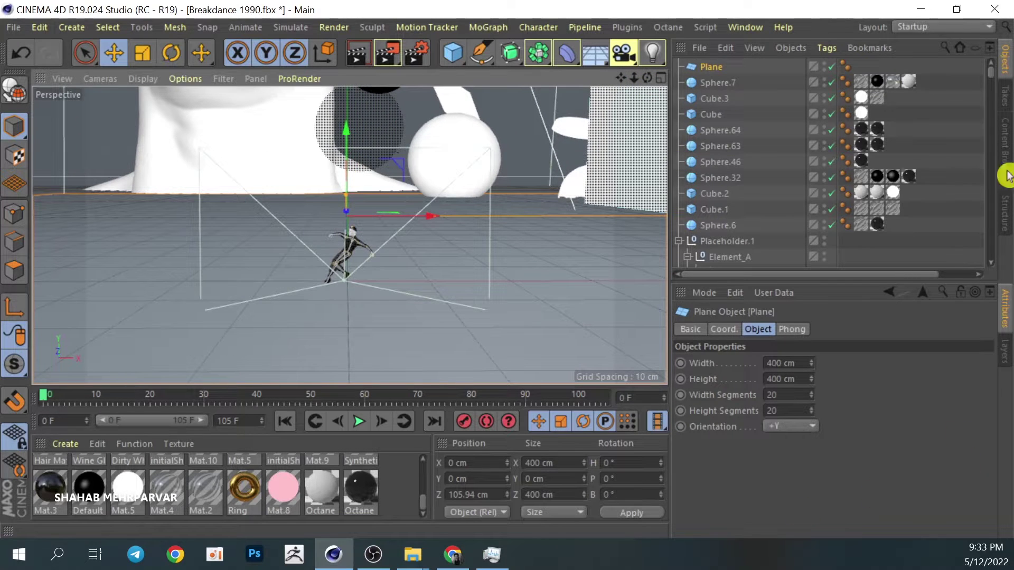
scroll(745, 154, "down", 15)
scroll(740, 172, "down", 15)
left_click(721, 262, "shift")
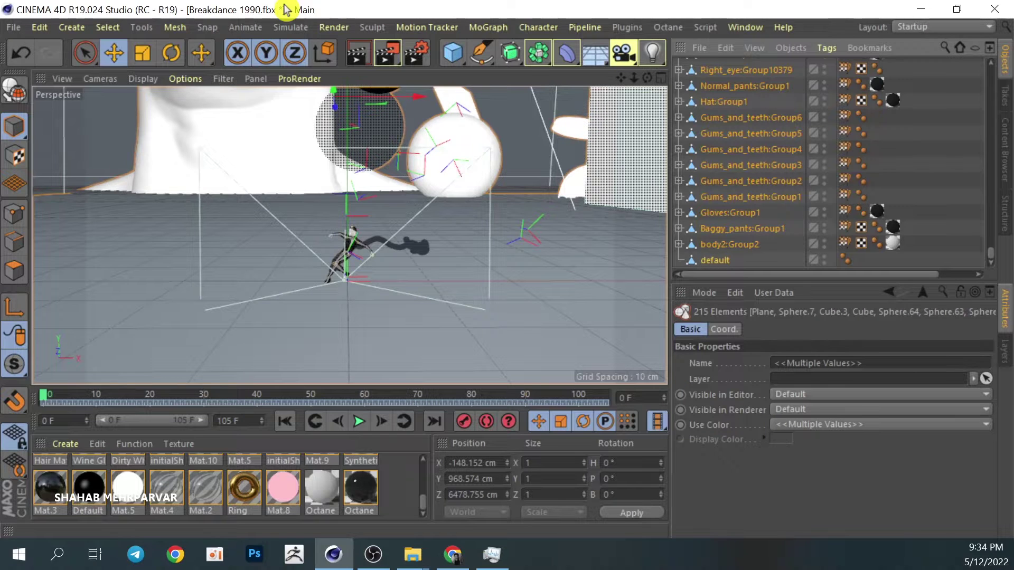
Save the dancer scene as 9.c4d
key("ctrl+s")
key("Return")
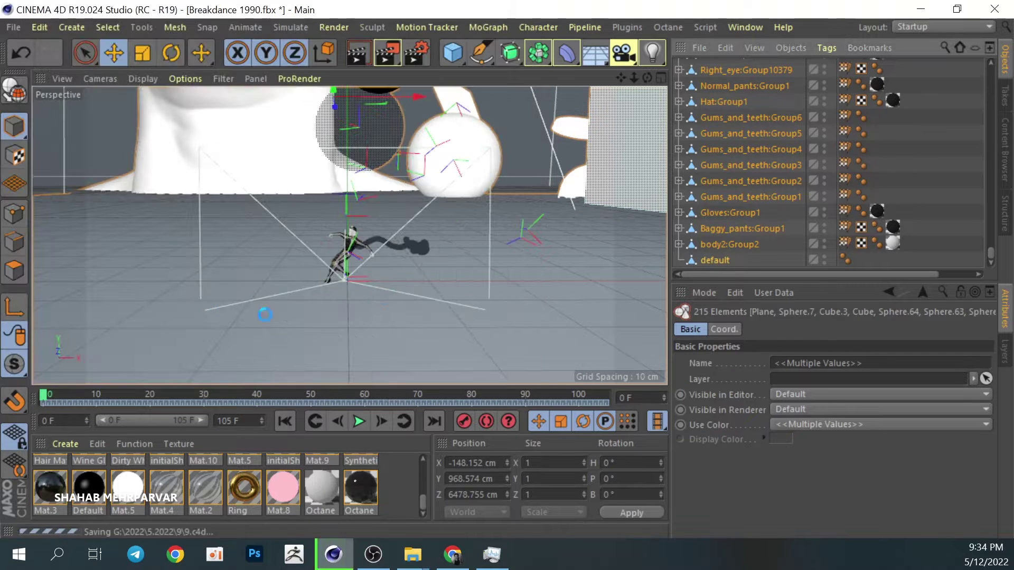
key("alt+Tab")
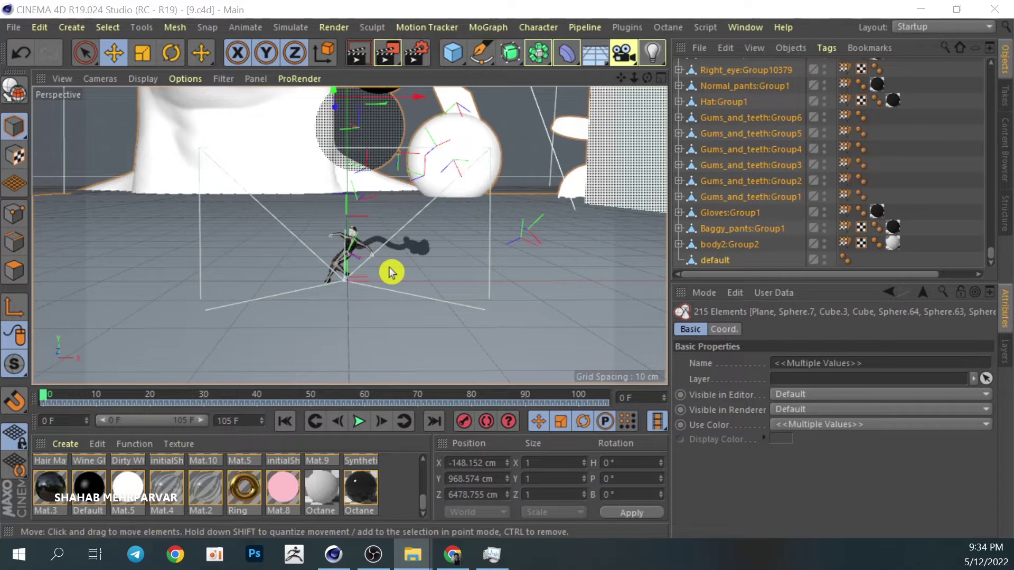
Try a sky image texture on the floor, undo it, and inspect the black Octane material
left_click(549, 335)
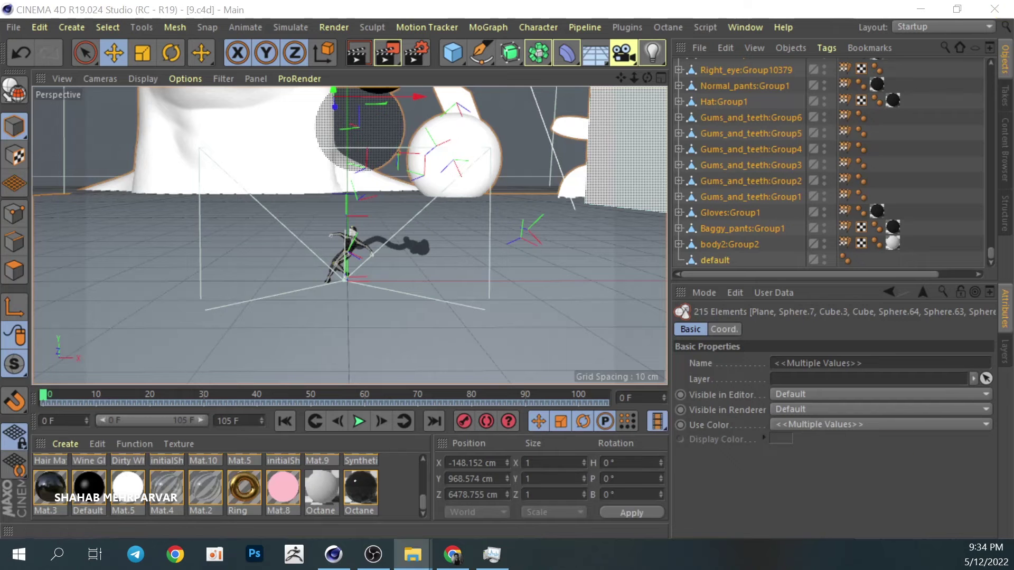
left_click(544, 334)
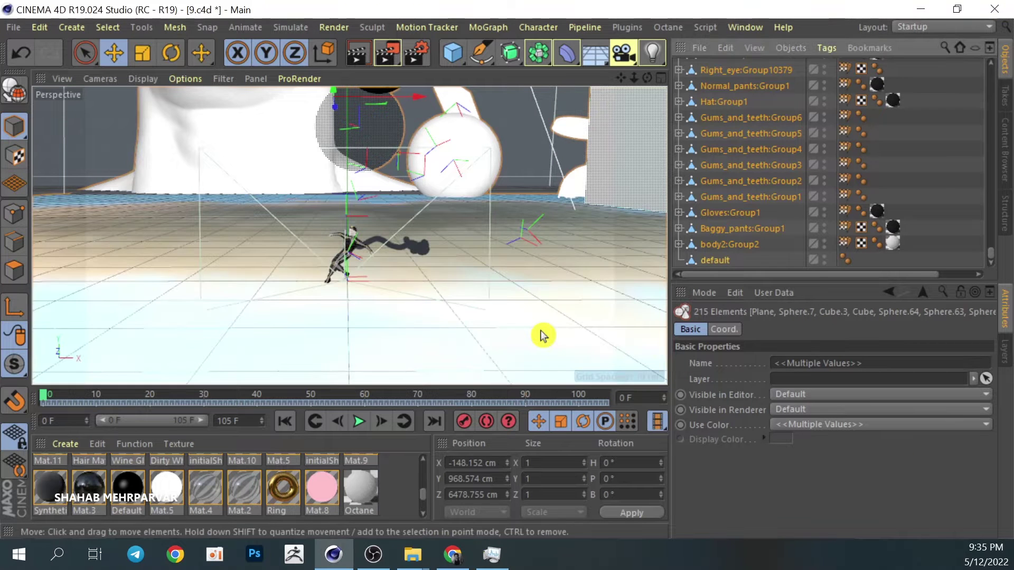
left_click_drag(647, 78, 649, 84)
key("ctrl+z")
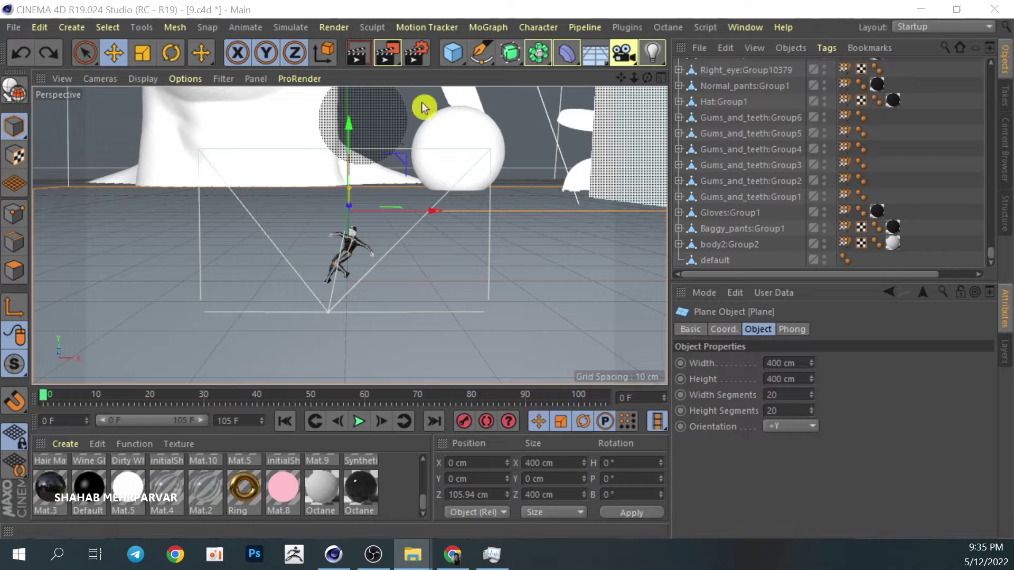
left_click(549, 338)
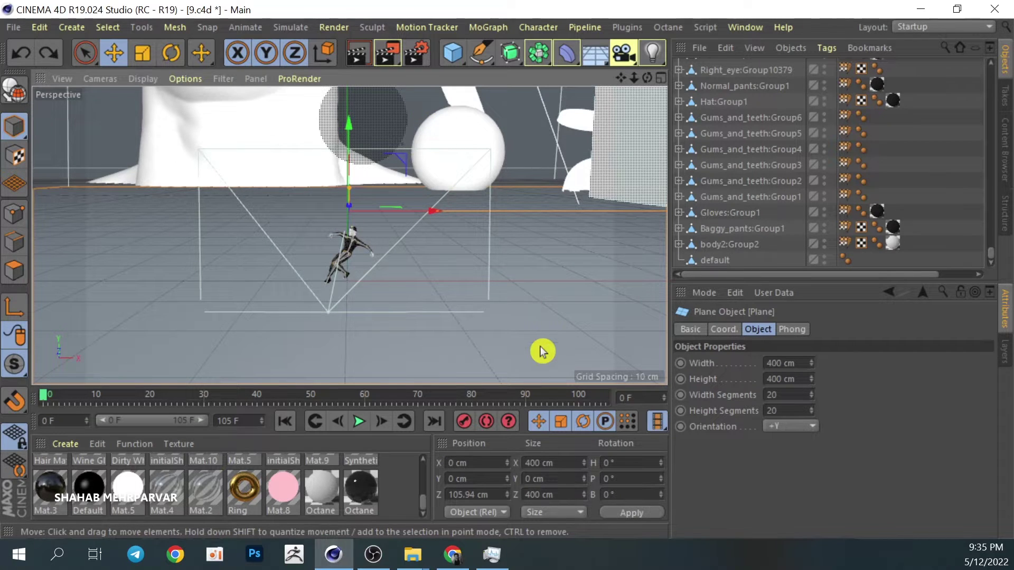
left_click(368, 489)
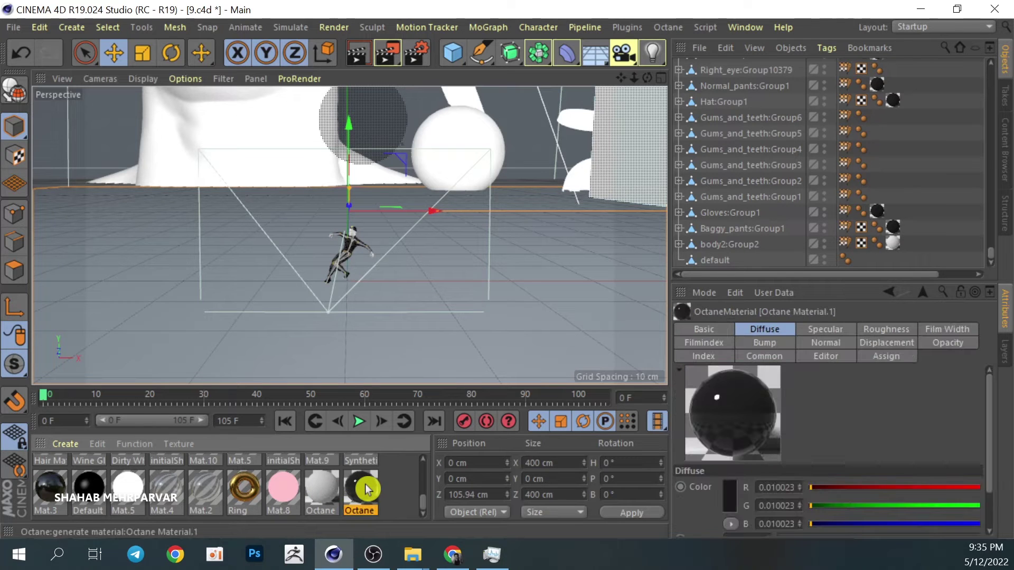
Apply the marble material to one sphere, duplicate it, and give another sphere the red material
scroll(255, 495, "up", 3)
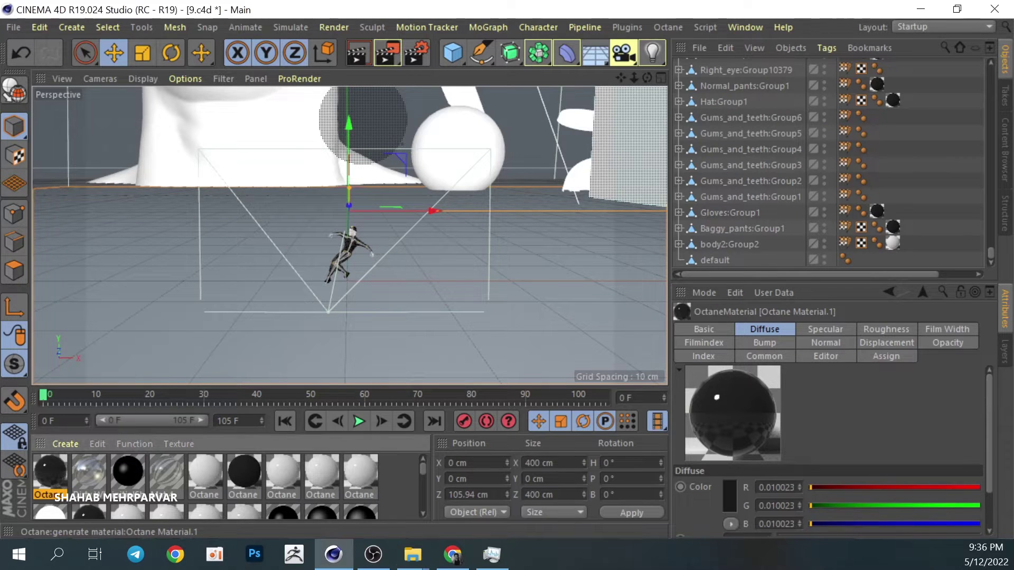
left_click(333, 555)
left_click(333, 554)
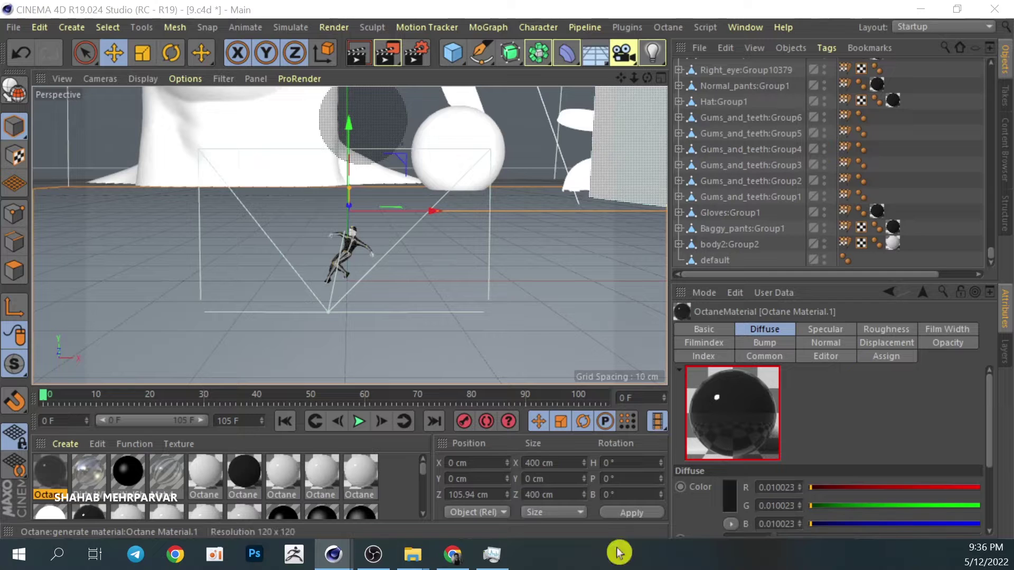
left_click_drag(50, 471, 370, 132)
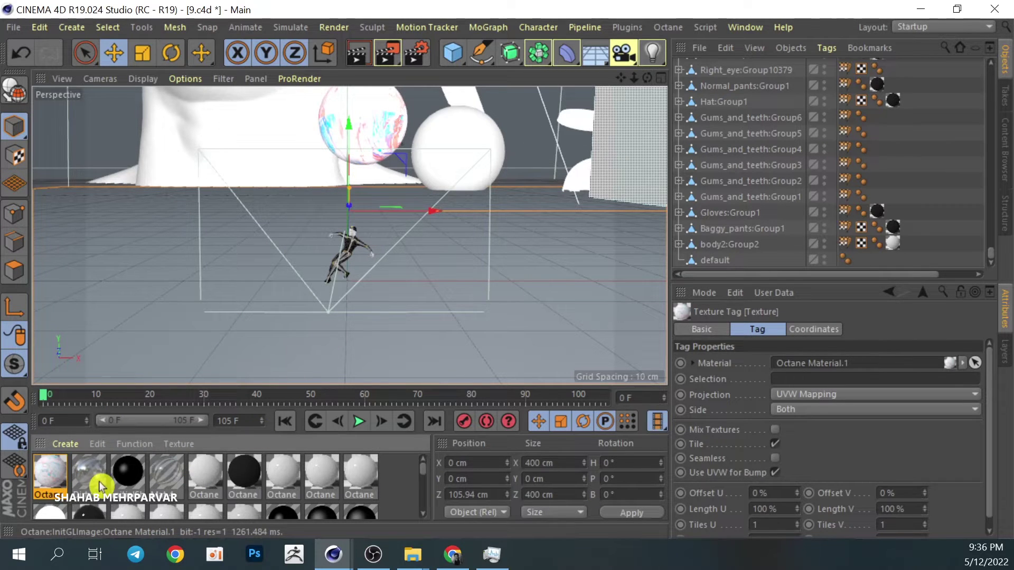
left_click(57, 475)
key("ctrl+c")
key("ctrl+v")
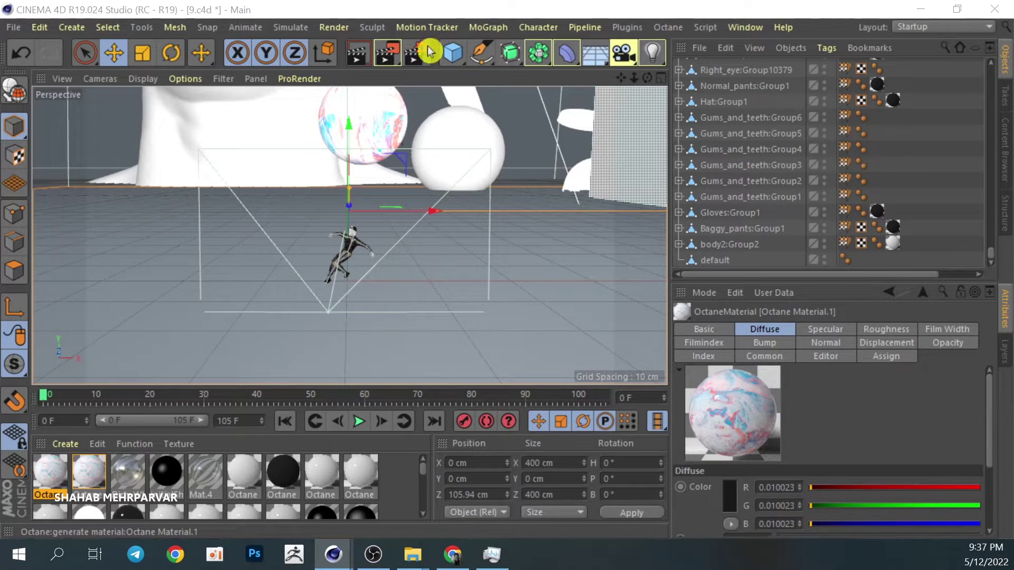
mouse_move(453, 139)
left_mouse_down()
mouse_move(494, 217)
mouse_move(276, 161)
left_mouse_up()
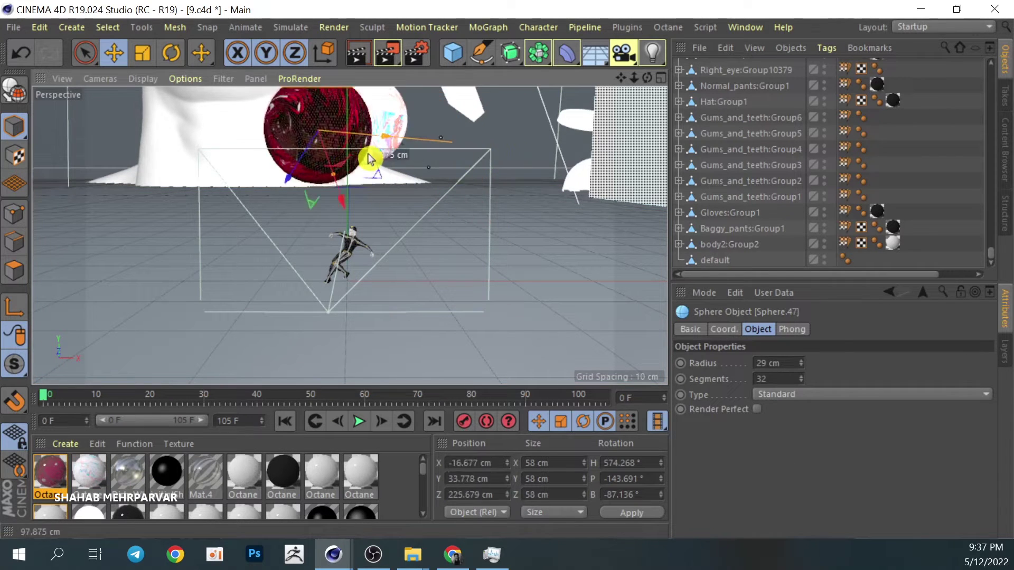
Move Cube.2 down onto the spheres and shift the Element_A instance down and left
left_click(463, 101)
left_click_drag(509, 143, 468, 190)
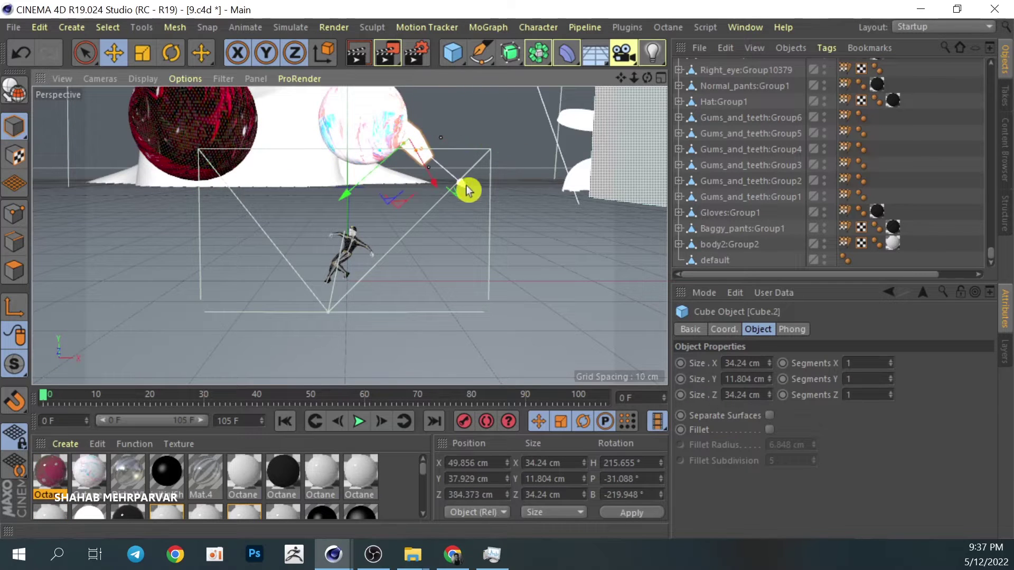
left_click(616, 163)
mouse_move(576, 258)
left_mouse_down()
mouse_move(510, 217)
mouse_move(474, 173)
mouse_move(451, 261)
mouse_move(451, 145)
mouse_move(402, 213)
mouse_move(410, 213)
mouse_move(347, 267)
left_mouse_up()
mouse_move(423, 350)
left_mouse_down()
mouse_move(380, 334)
mouse_move(363, 226)
mouse_move(339, 253)
left_mouse_up()
Give the instance piece Octane Material.1 and frame Element_A 05 in the view
left_click_drag(243, 473, 255, 194)
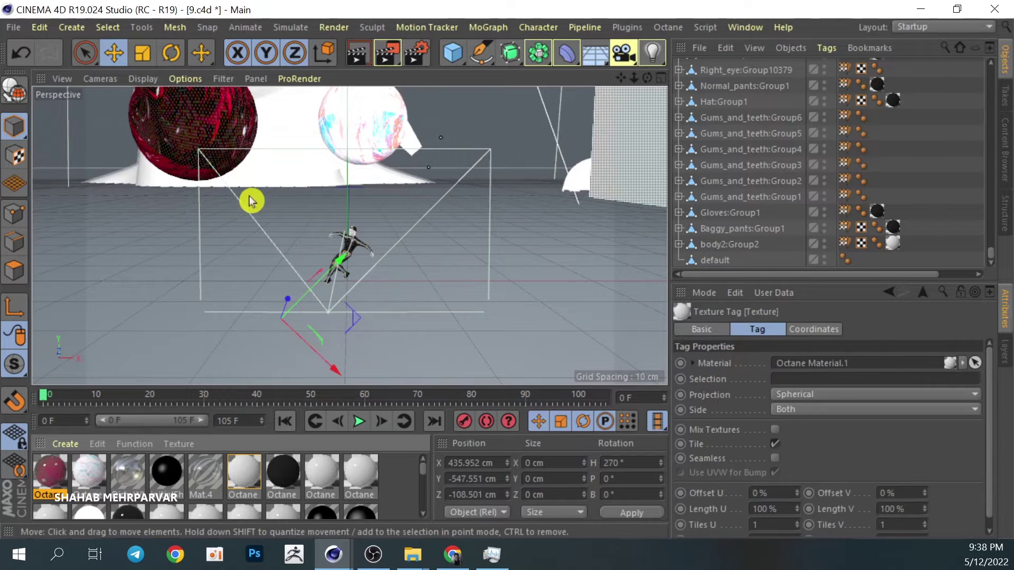
left_click(460, 104)
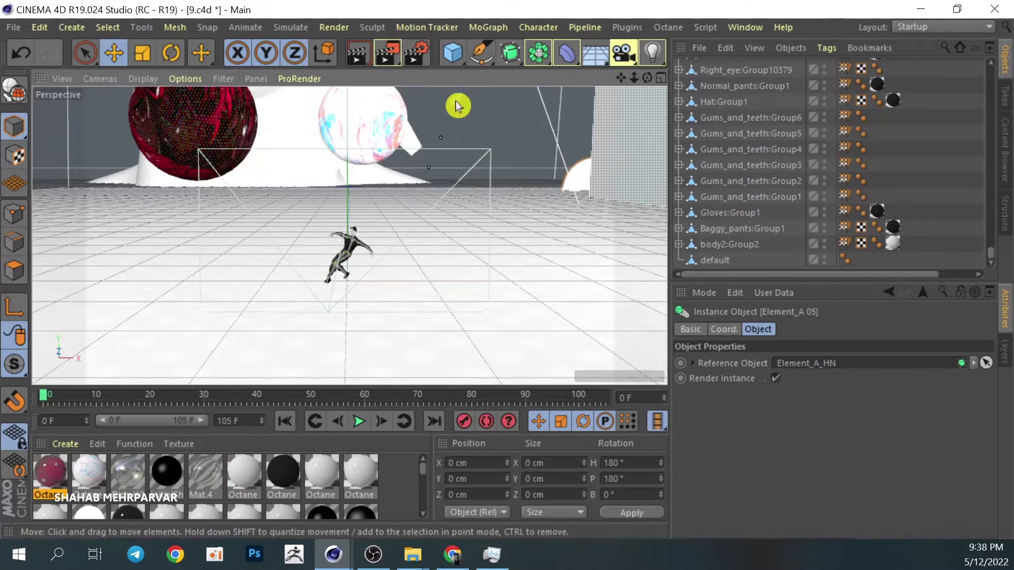
key("o")
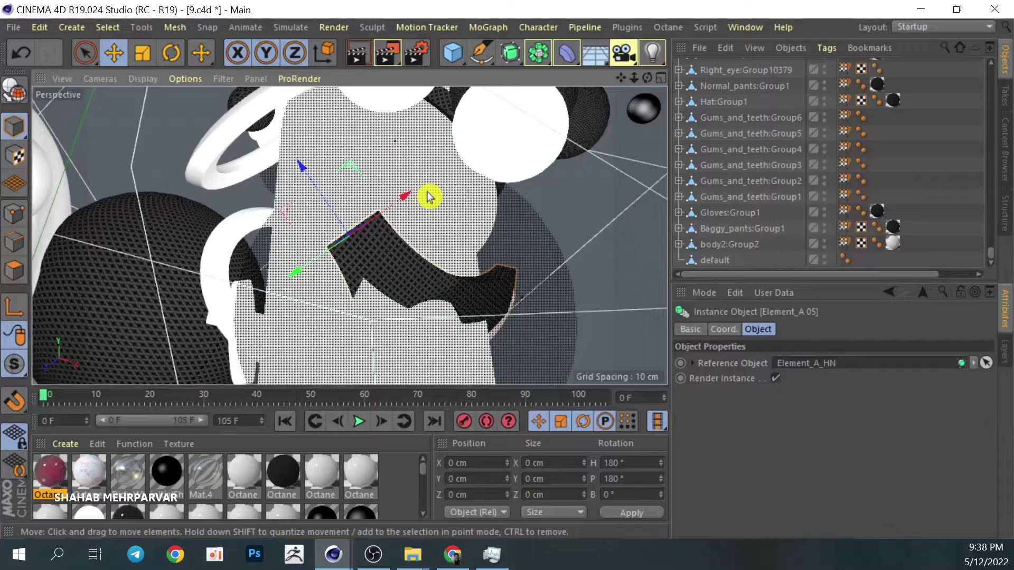
scroll(831, 113, "up", 5)
Check Camera.2, then look through Camera.1 and frame the bust, spheres and dancer
scroll(831, 113, "up", 5)
scroll(832, 132, "up", 5)
scroll(824, 185, "up", 3)
key("h")
scroll(797, 195, "down", 5)
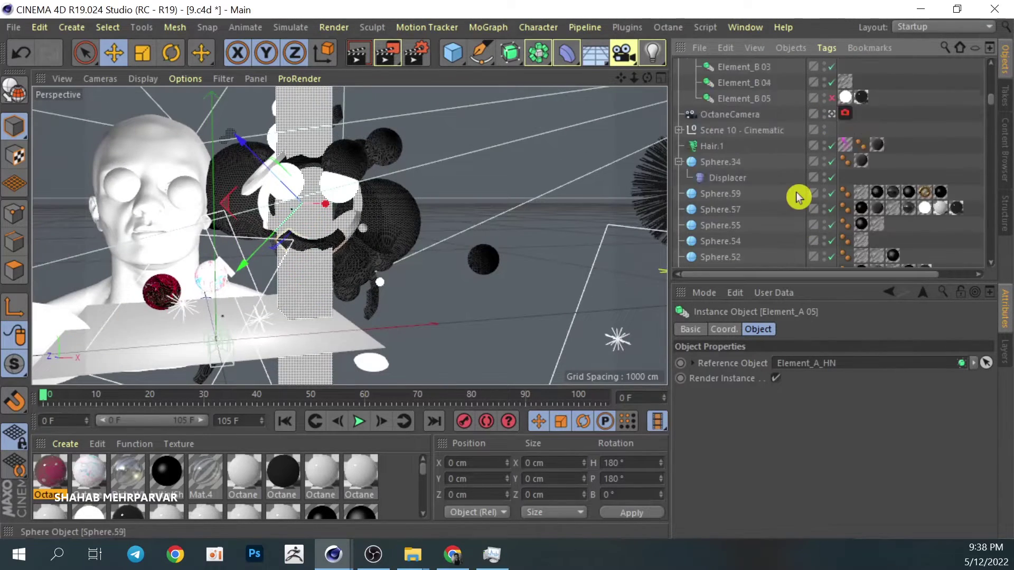
scroll(798, 197, "down", 5)
scroll(797, 197, "up", 2)
left_click(831, 181)
scroll(832, 185, "down", 3)
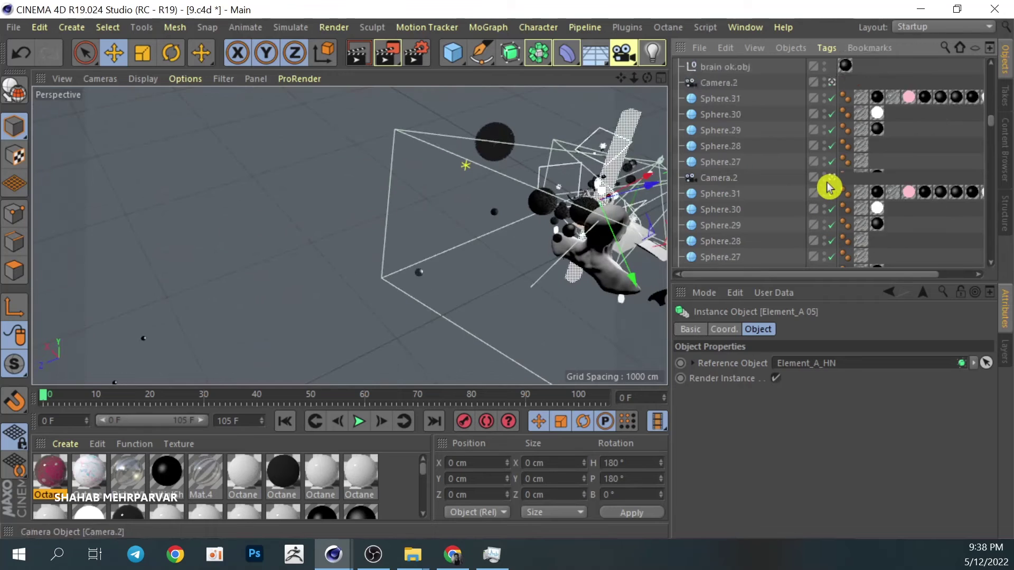
scroll(832, 174, "down", 3)
left_click(831, 163)
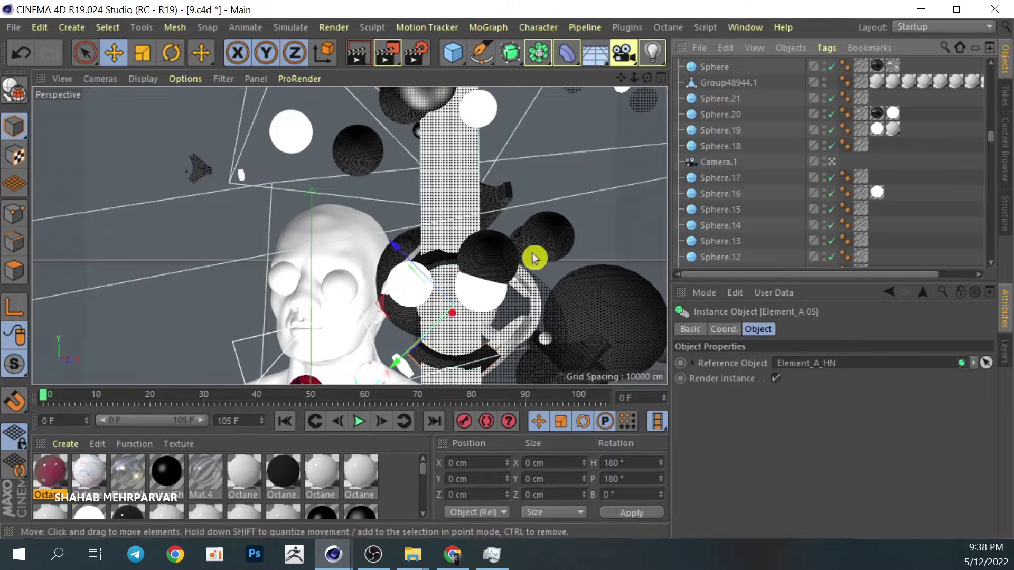
mouse_move(636, 80)
left_mouse_down()
mouse_move(620, 82)
mouse_move(621, 94)
mouse_move(638, 78)
mouse_move(650, 87)
mouse_move(620, 80)
mouse_move(620, 100)
mouse_move(649, 79)
left_mouse_up()
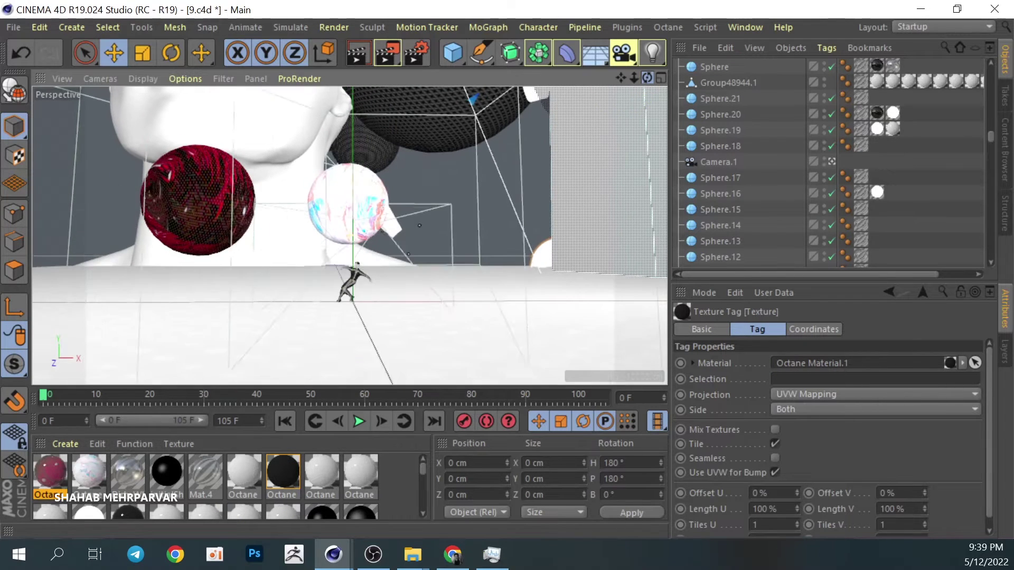
Select the Octane sky, Sphere.17 and the Element_A 05 instance
left_click(544, 260)
left_click(726, 177)
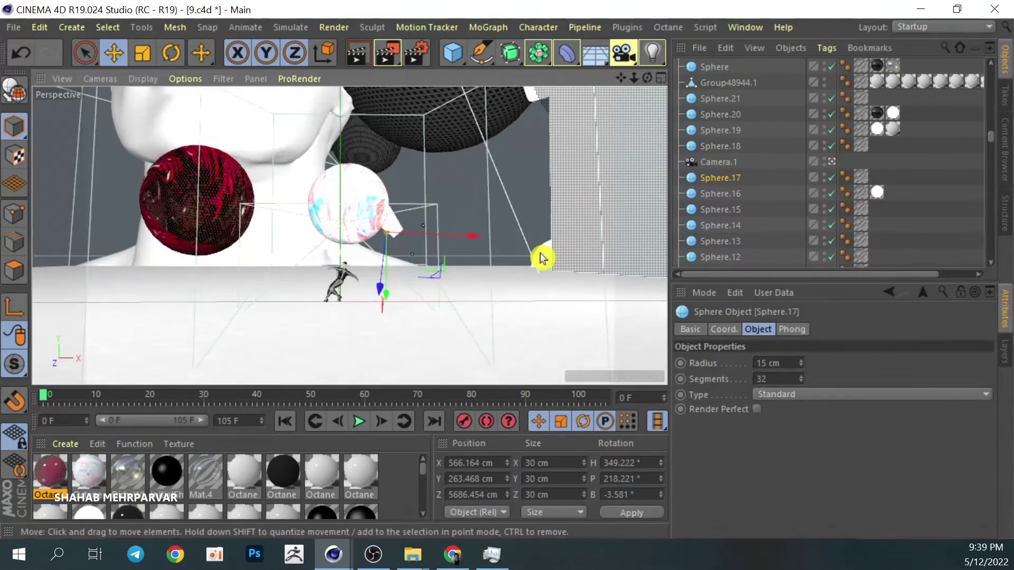
left_click(543, 259)
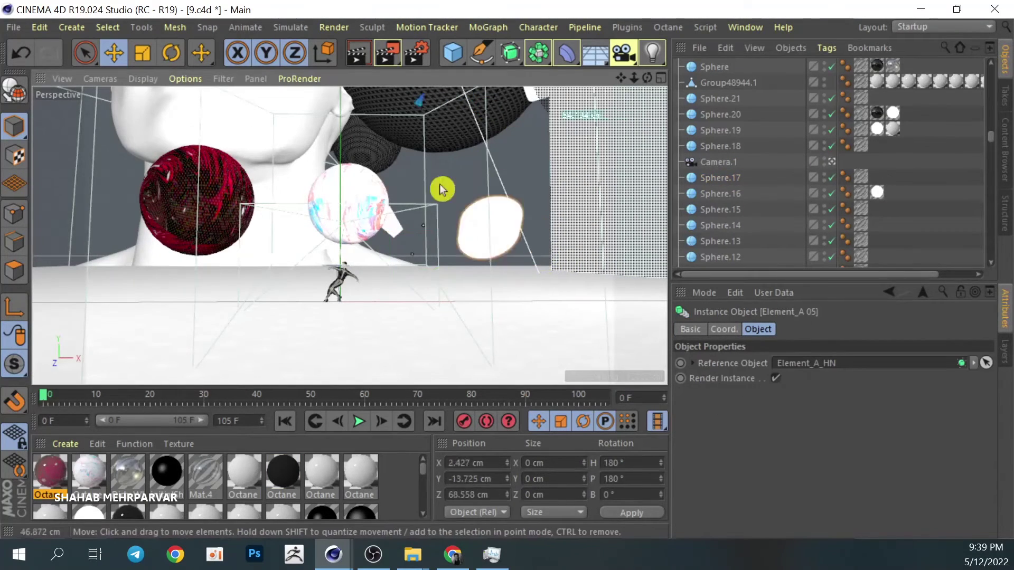
left_click(416, 53)
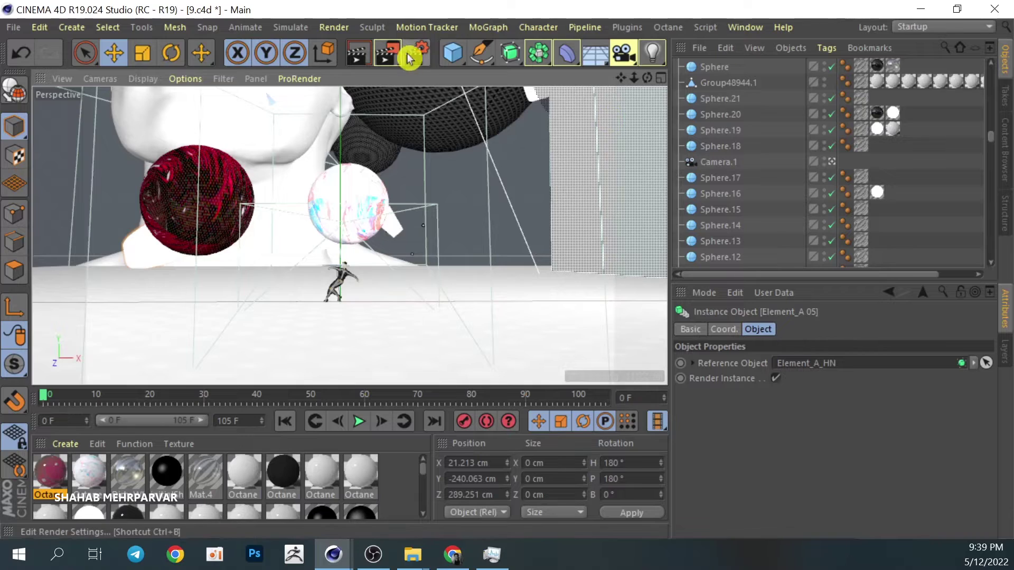
type("1080")
Set the render output to 1080 × 1500 pixels and choose Octane Renderer
key("Tab")
type("1")
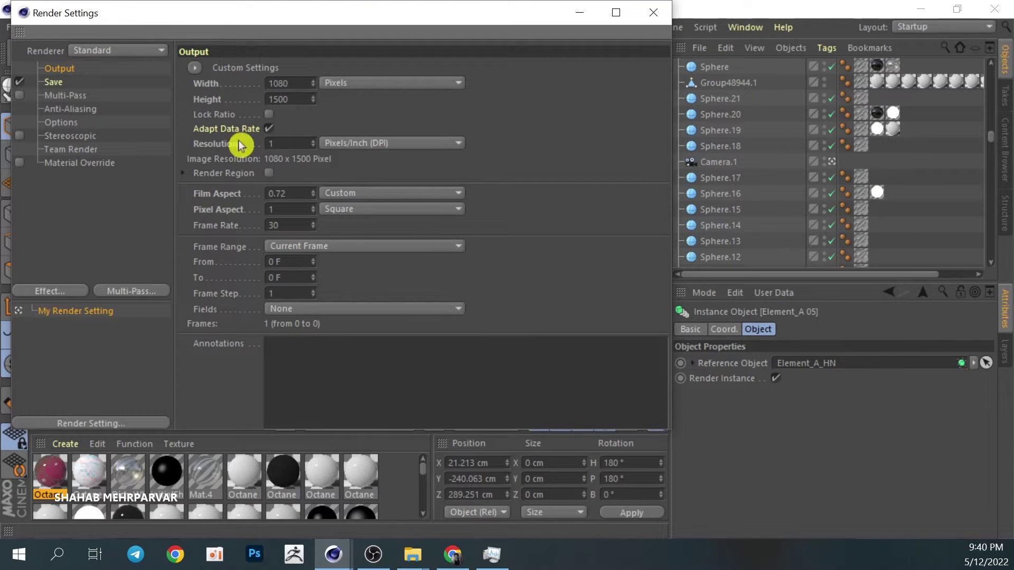
left_click(119, 50)
left_click(131, 149)
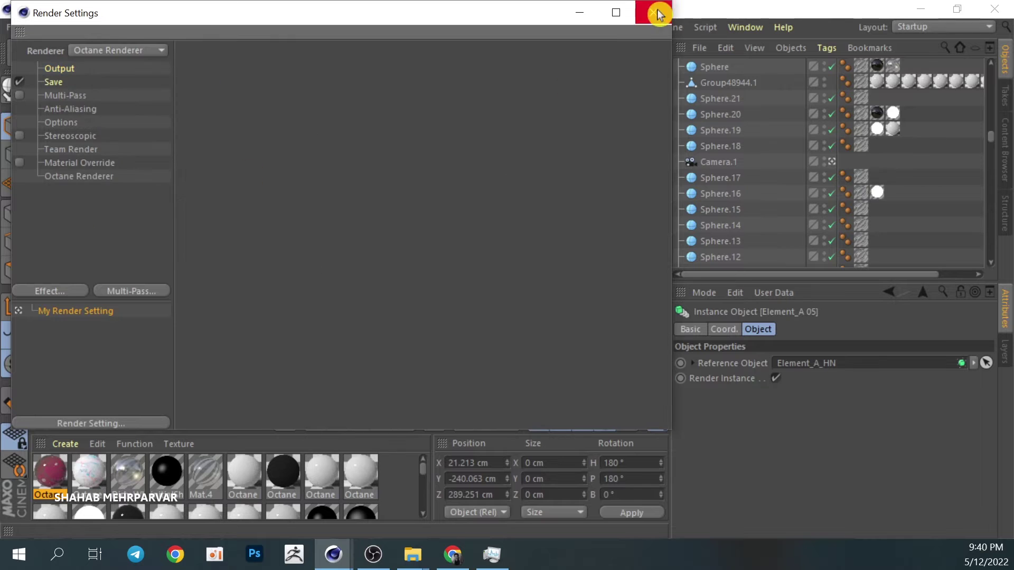
left_click(653, 12)
mouse_move(633, 78)
left_mouse_down()
mouse_move(649, 78)
mouse_move(641, 88)
mouse_move(655, 78)
mouse_move(625, 81)
mouse_move(645, 74)
left_mouse_up()
Raise the bust group Group48944.1 higher in the scene
left_click(319, 141)
left_click_drag(320, 141, 312, 103)
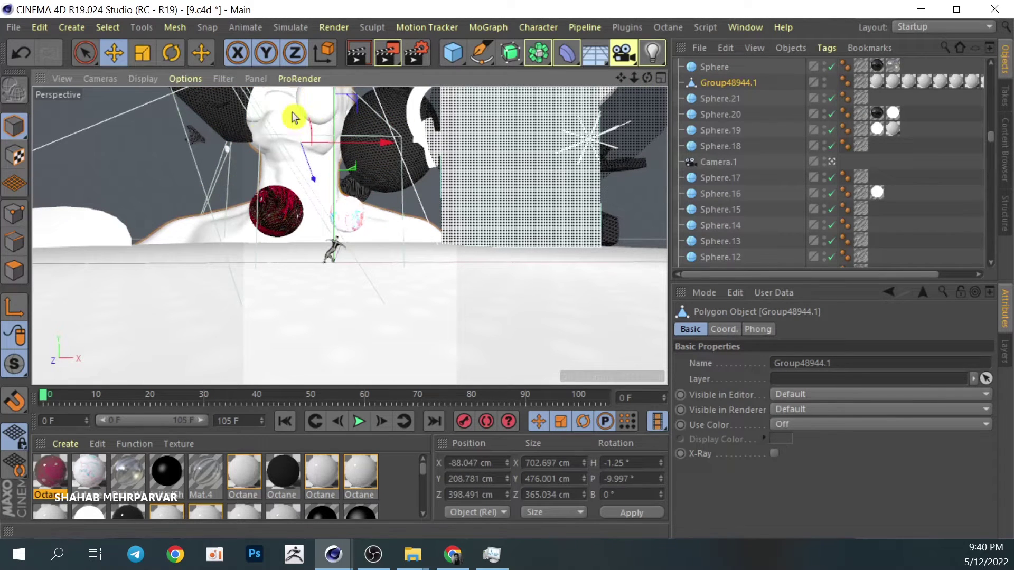
left_click(310, 147)
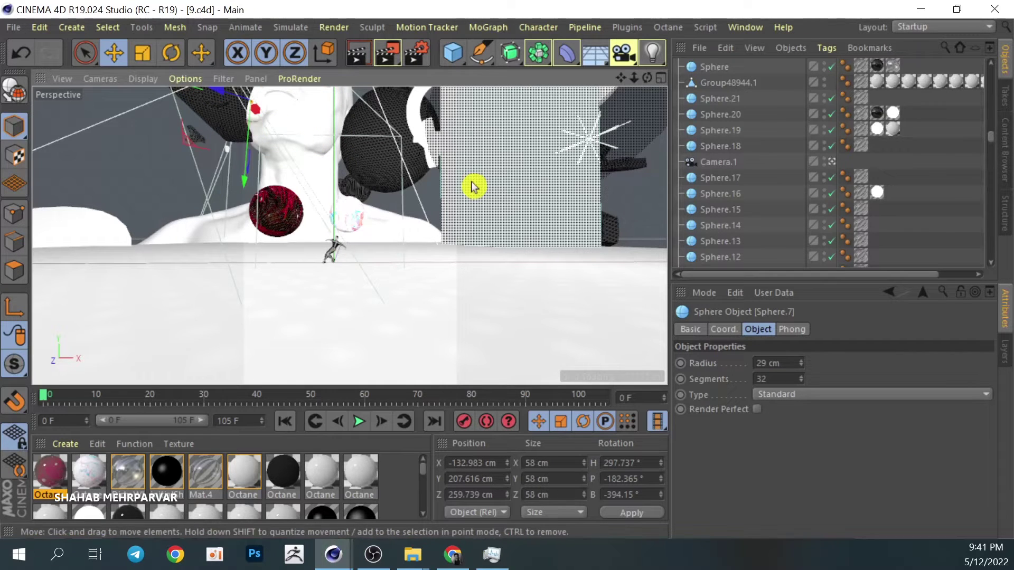
Save the scene, apply the red Octane material to the flat panel, and render to Picture Viewer
key("ctrl+shift+s")
left_click(517, 31)
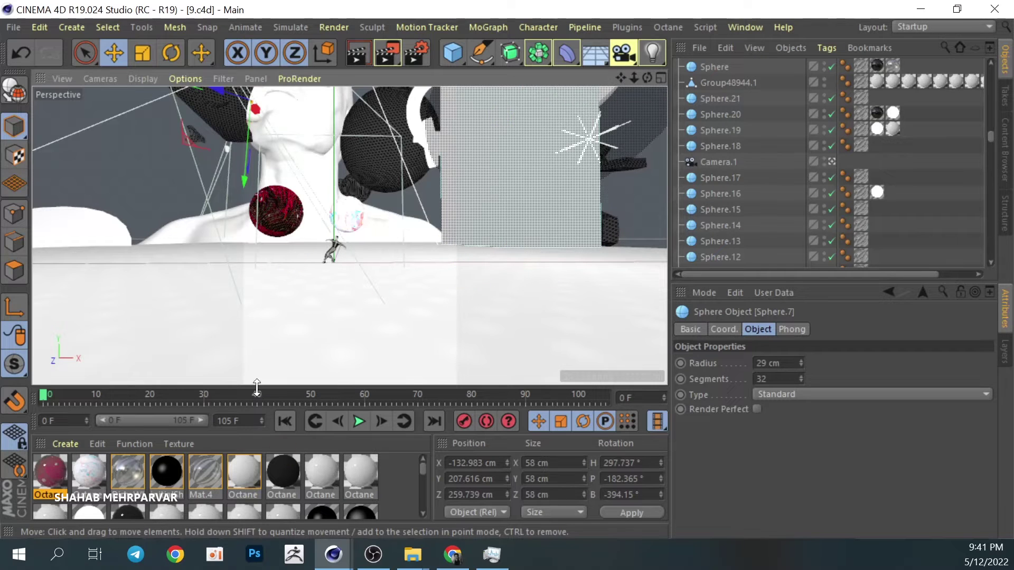
left_click_drag(50, 472, 464, 227)
left_click(389, 55)
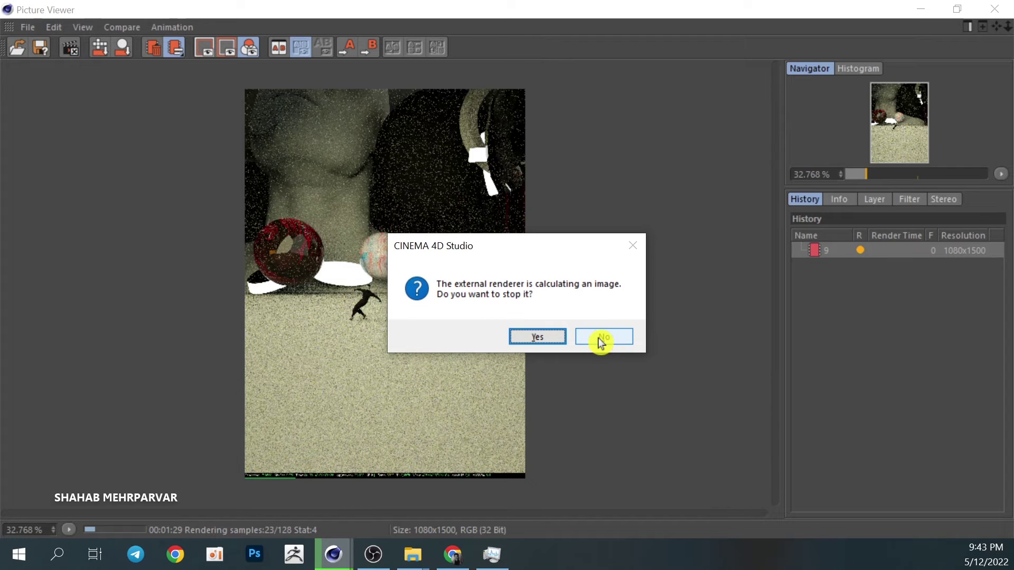
Keep the external renderer running until the 1080 × 1500 Octane image finishes
left_click(601, 341)
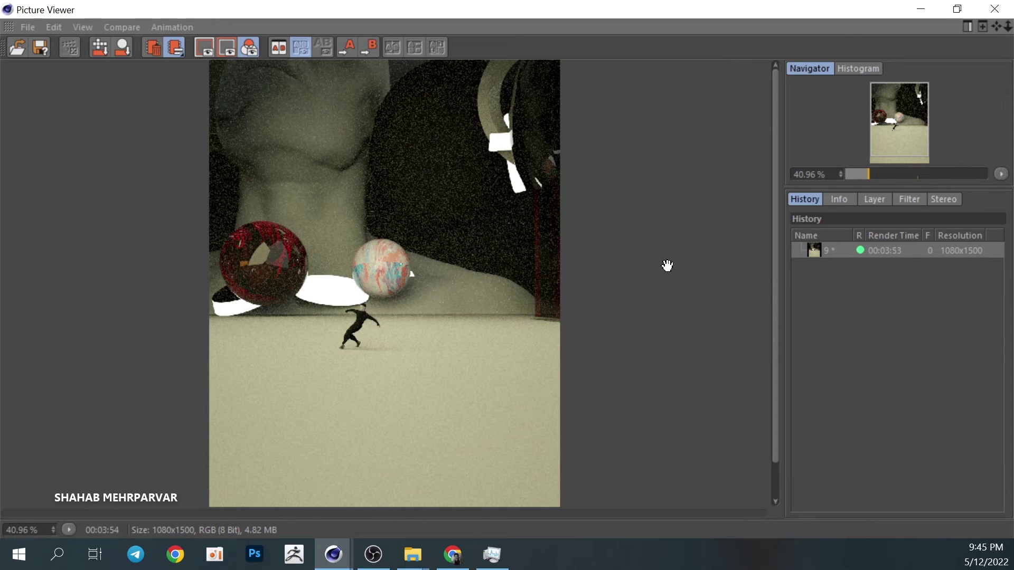
key("alt+Tab")
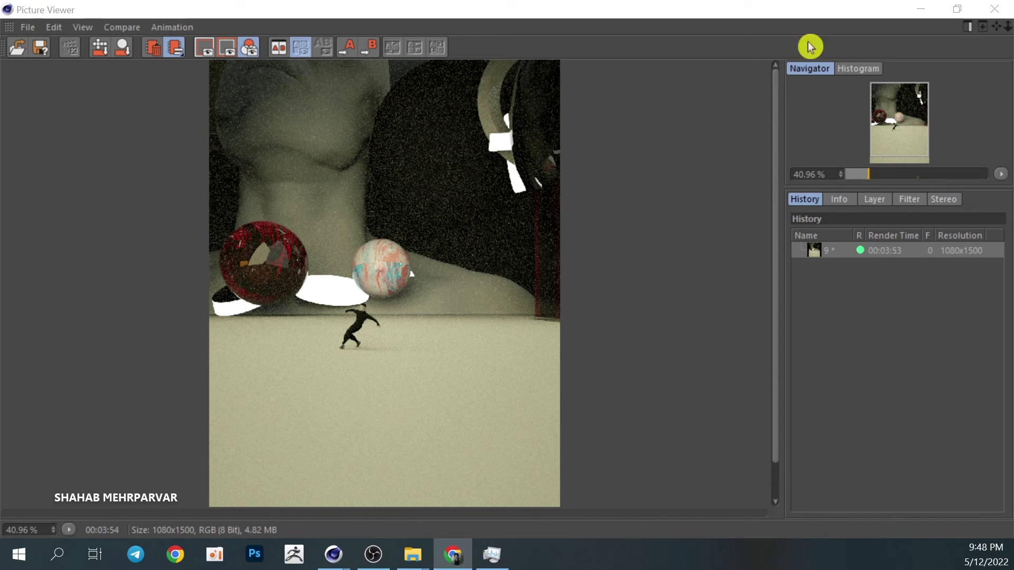
right_click(887, 250)
Save the finished render as a JPG named 9.jpg on the Desktop
left_click(738, 418)
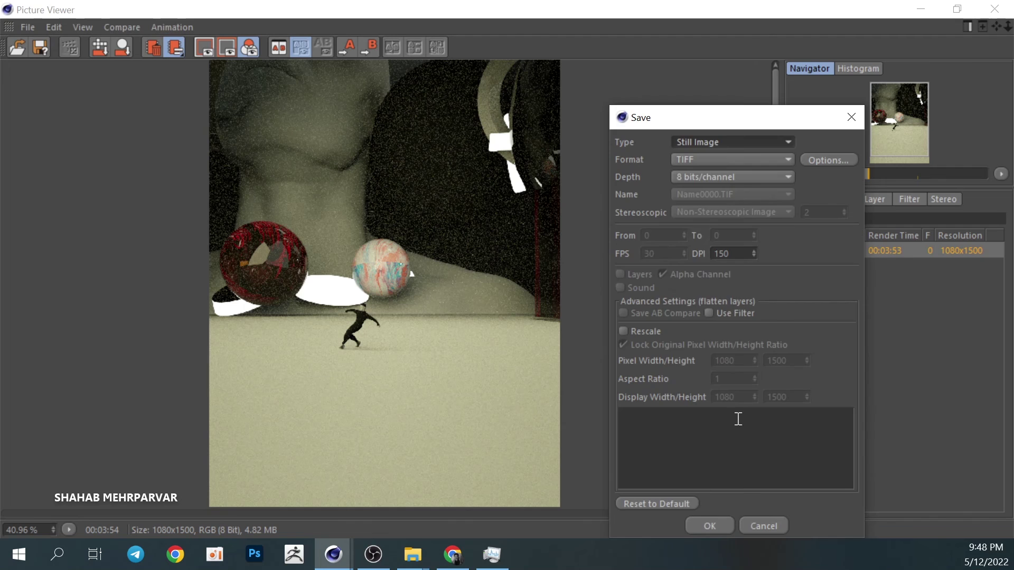
left_click(708, 160)
left_click(736, 262)
left_click(710, 526)
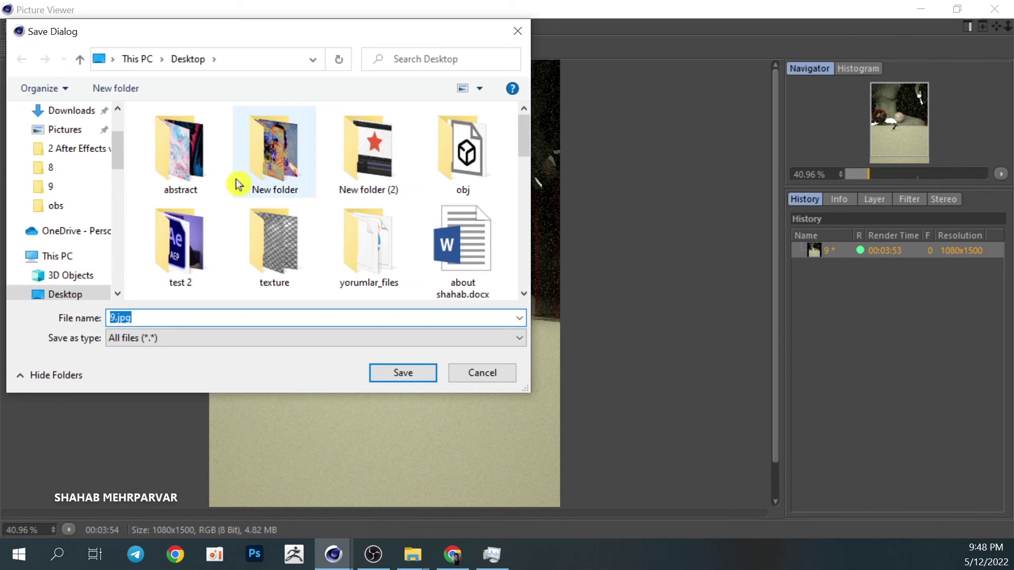
left_click(400, 371)
Close the Picture Viewer and quit Cinema 4D without saving the scene
left_click(992, 16)
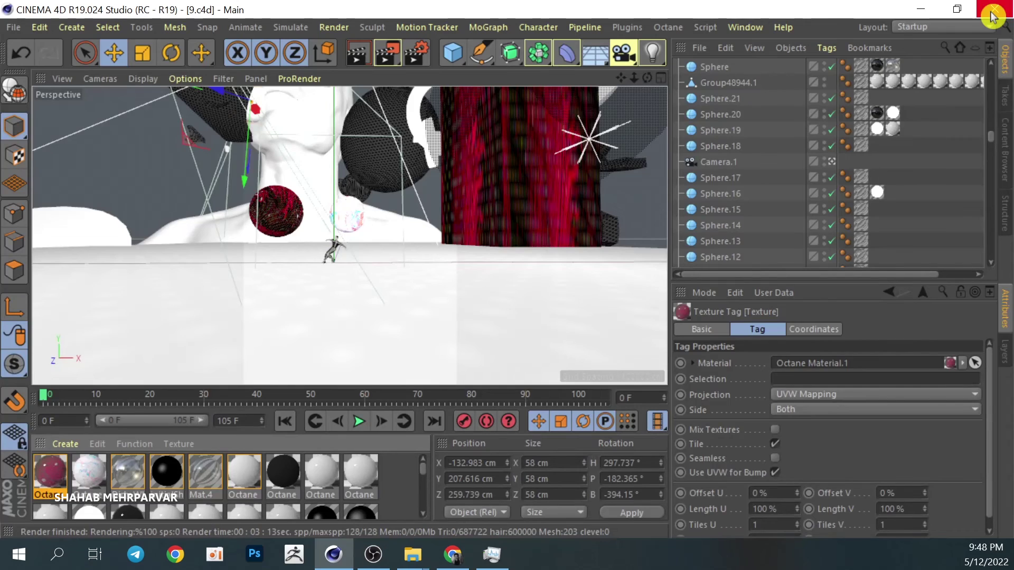
key("alt+F4")
left_click(525, 339)
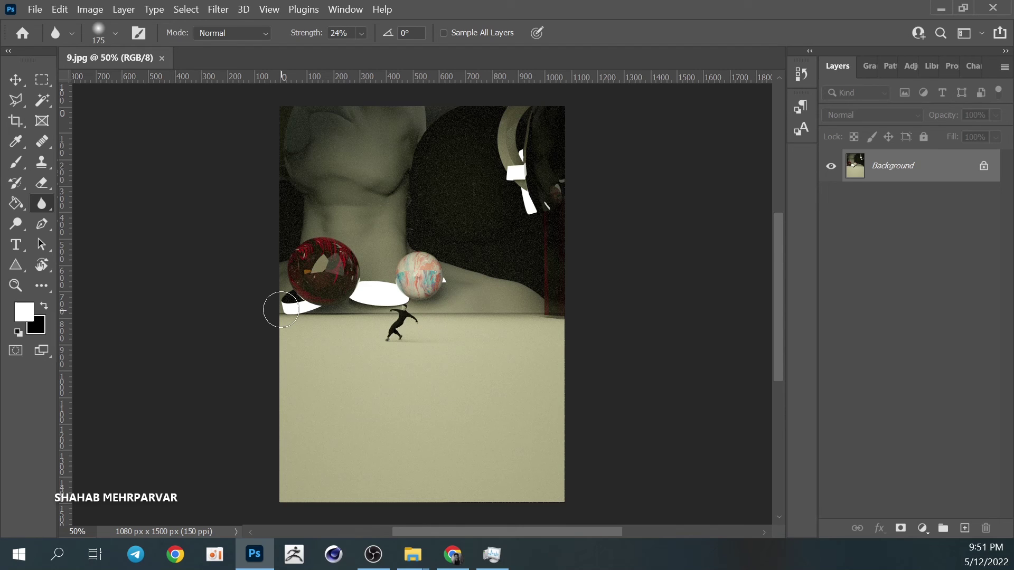
Unlock the background as Layer 0, duplicate it, and apply Levels with inputs 7 and 203
double_click(910, 174, "alt")
key("ctrl+j")
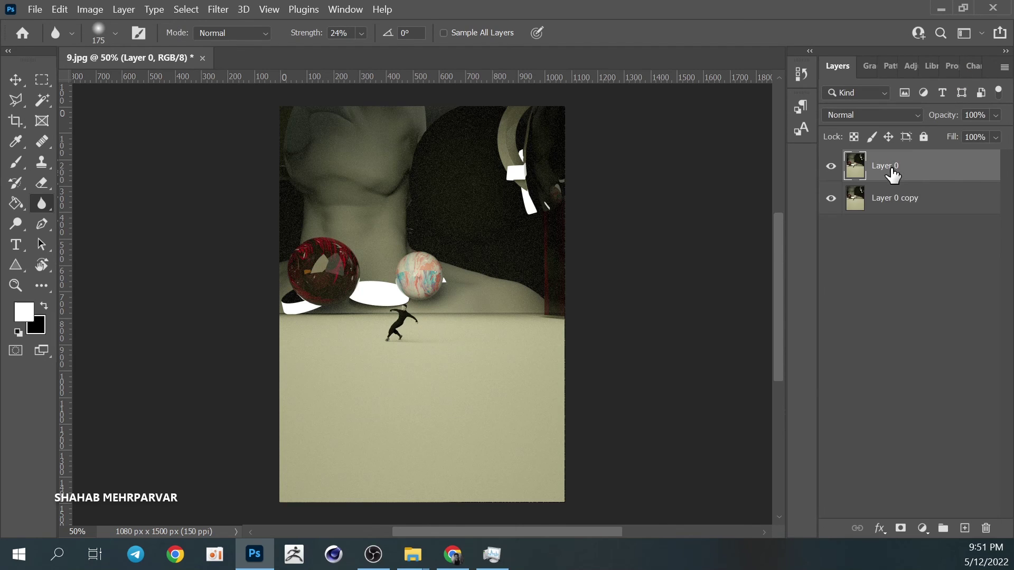
key("ctrl+l")
left_click_drag(609, 271, 616, 271)
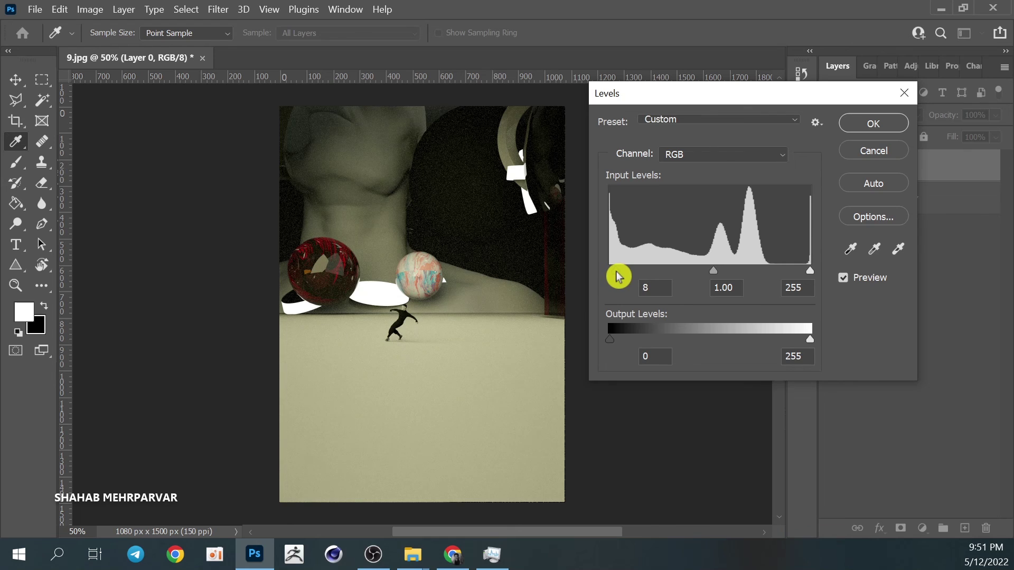
left_click_drag(809, 271, 769, 272)
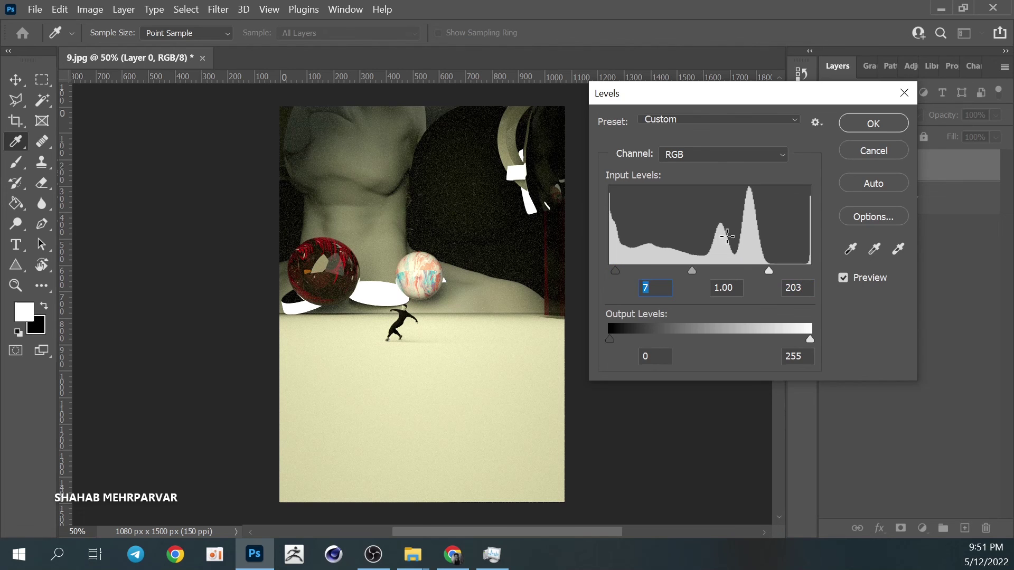
left_click(871, 123)
Bring up Hue/Saturation with the adjustment limited to the Yellows range
key("ctrl+u")
left_click(677, 201)
left_click(682, 234)
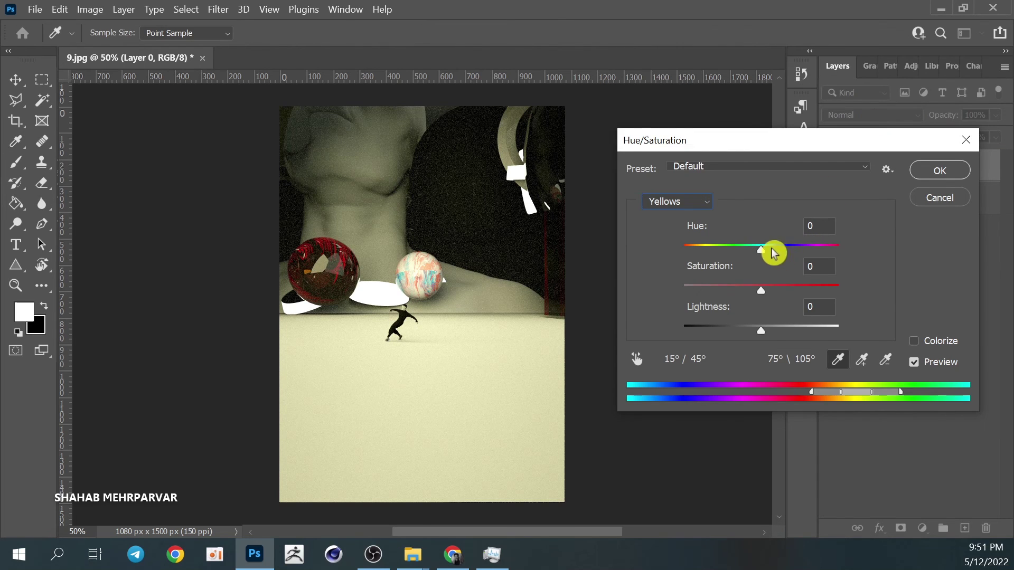
Lower the Yellows saturation to -40 and apply the Hue/Saturation change
left_click_drag(762, 285, 730, 291)
left_click(914, 362)
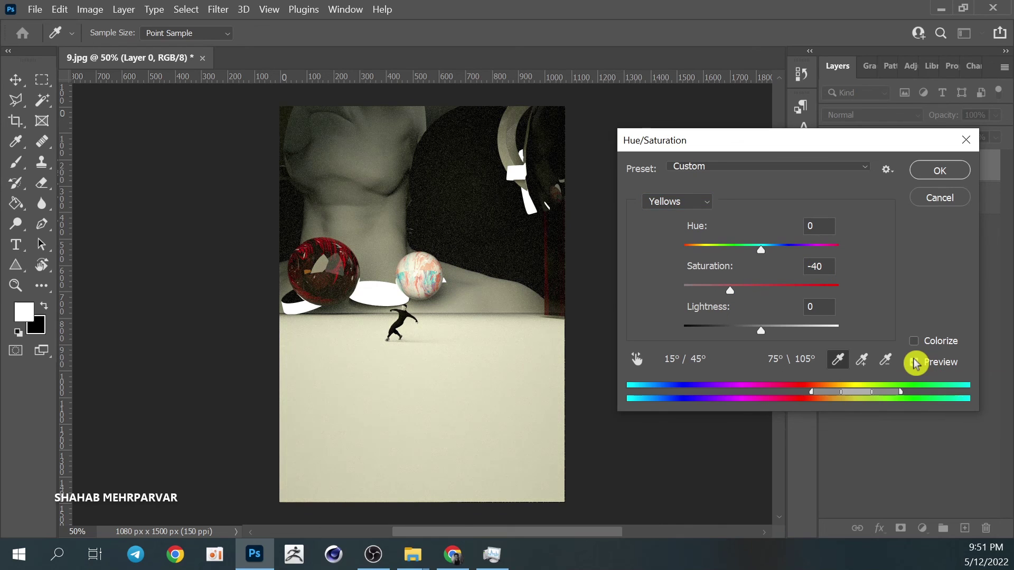
left_click(941, 170)
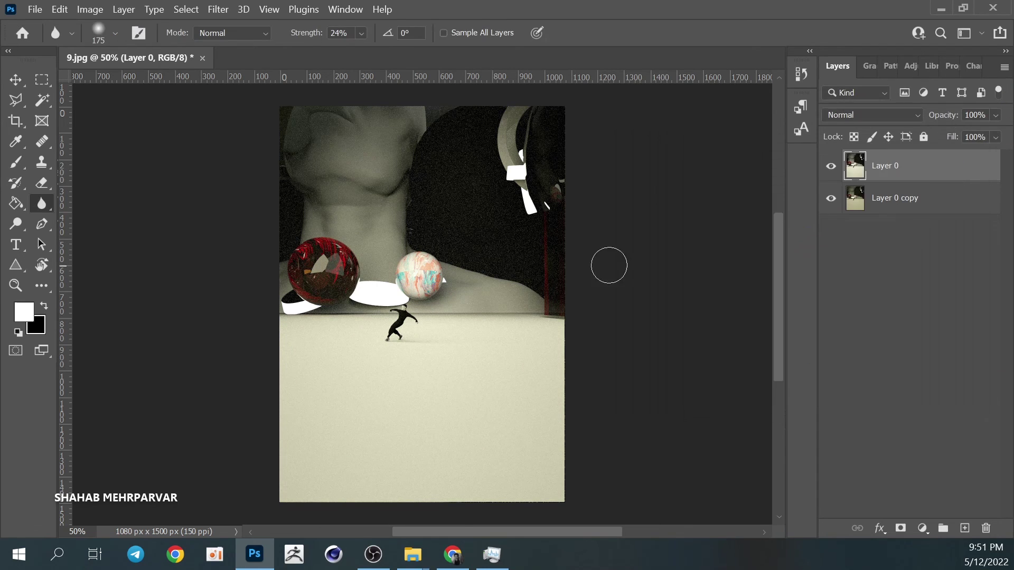
key("ctrl+plus")
key("ctrl+plus")
key("ctrl+plus")
key("ctrl+minus")
key("ctrl+minus")
key("ctrl+minus")
key("ctrl+minus")
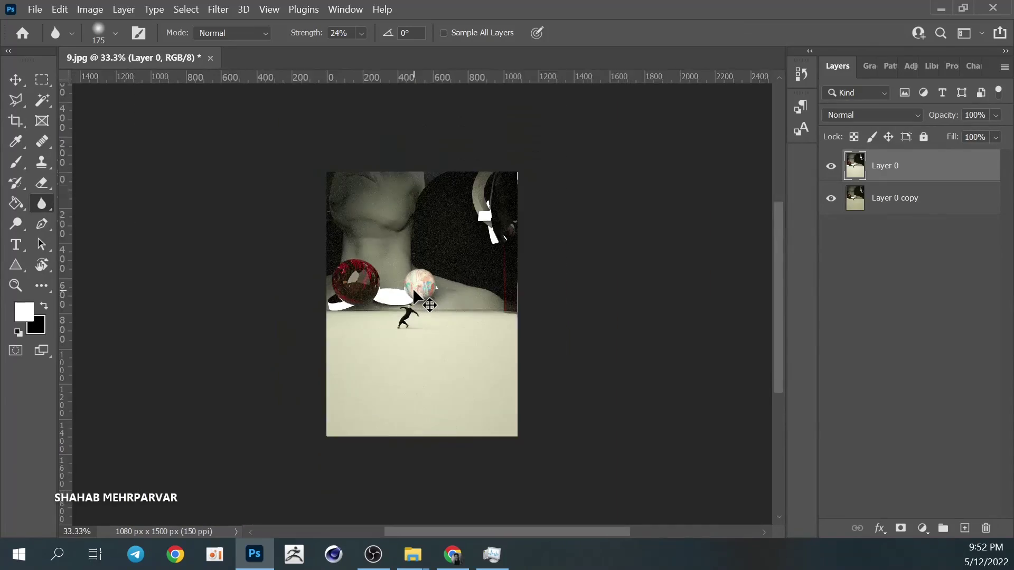